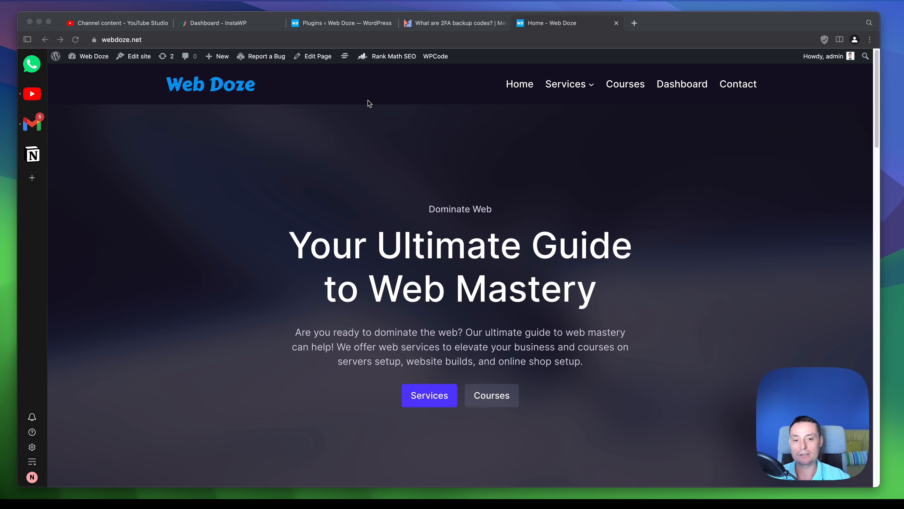
Search the plugin directory for 'wp 2fa' from Plugins > Add New Plugin
{"action": "scroll", "coordinate": [369, 102], "scroll_direction": "down", "scroll_amount": 2}
{"action": "scroll", "coordinate": [369, 103], "scroll_direction": "up", "scroll_amount": 2}
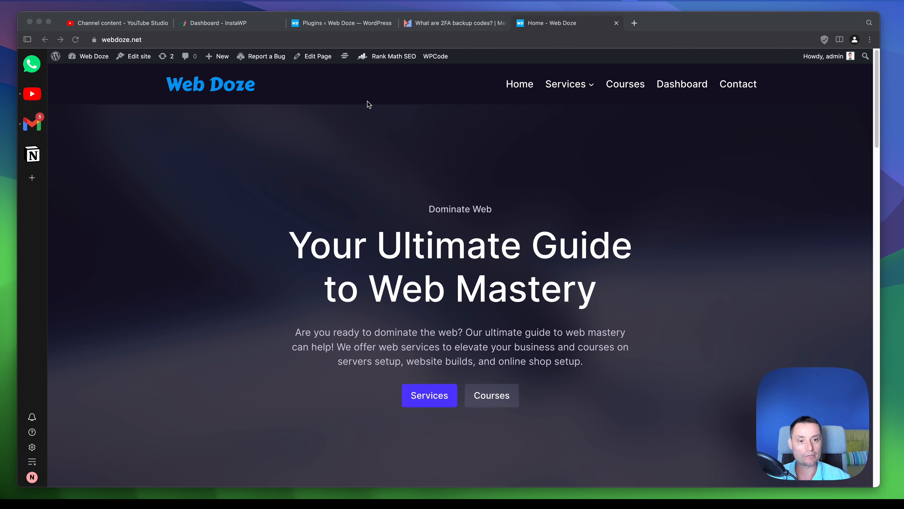
{"action": "scroll", "coordinate": [369, 103], "scroll_direction": "down", "scroll_amount": 15}
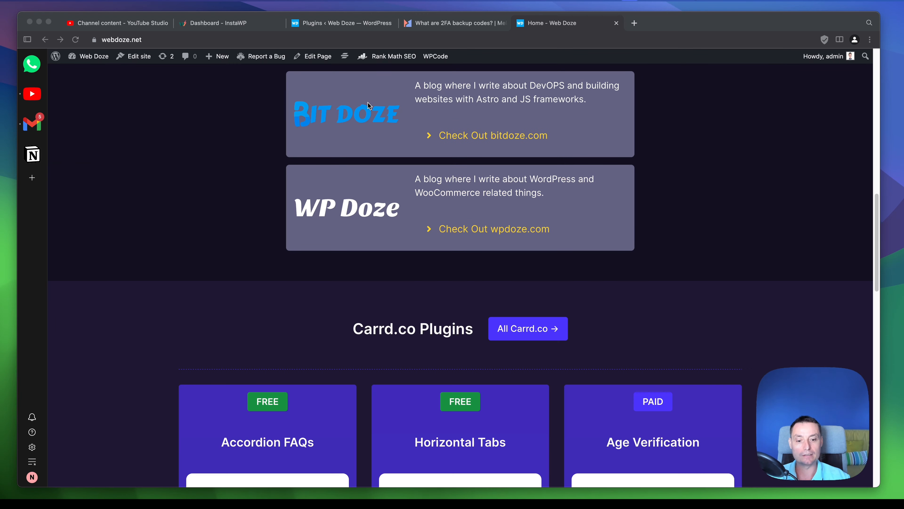
{"action": "scroll", "coordinate": [370, 105], "scroll_direction": "up", "scroll_amount": 15}
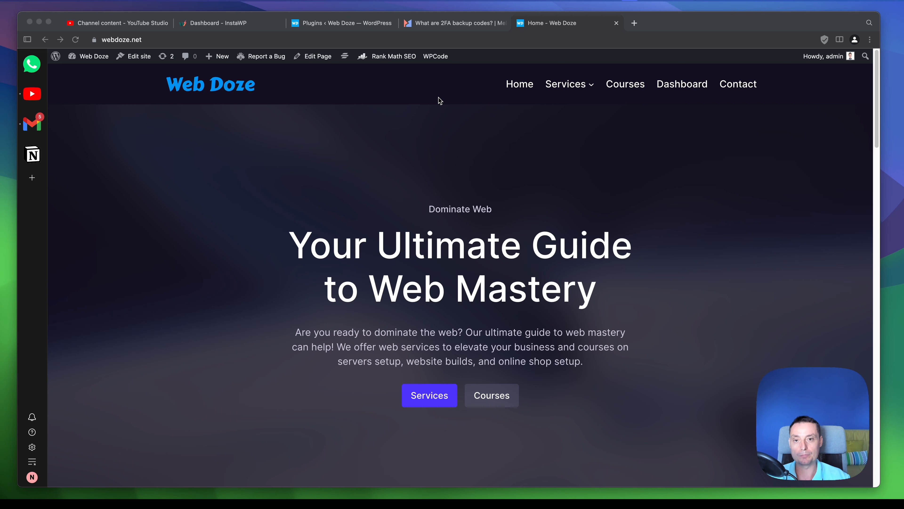
{"action": "left_click", "coordinate": [354, 28]}
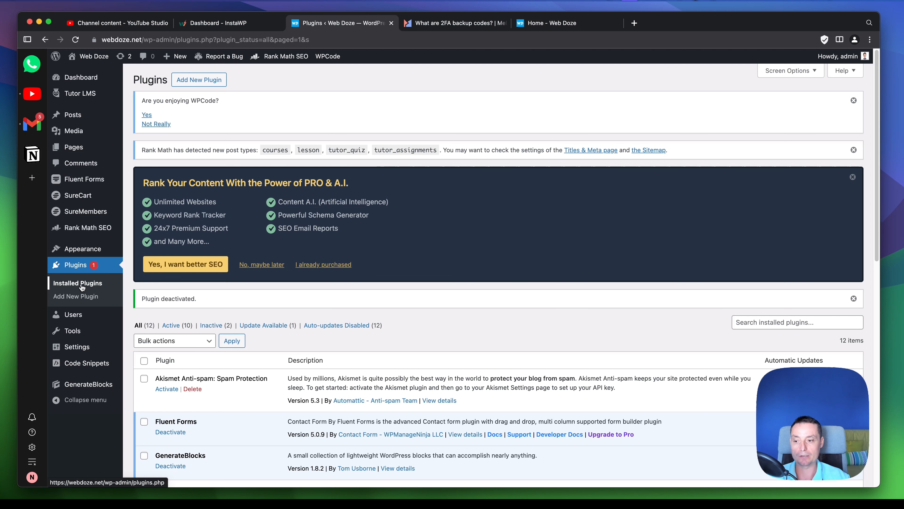
{"action": "left_click", "coordinate": [201, 82]}
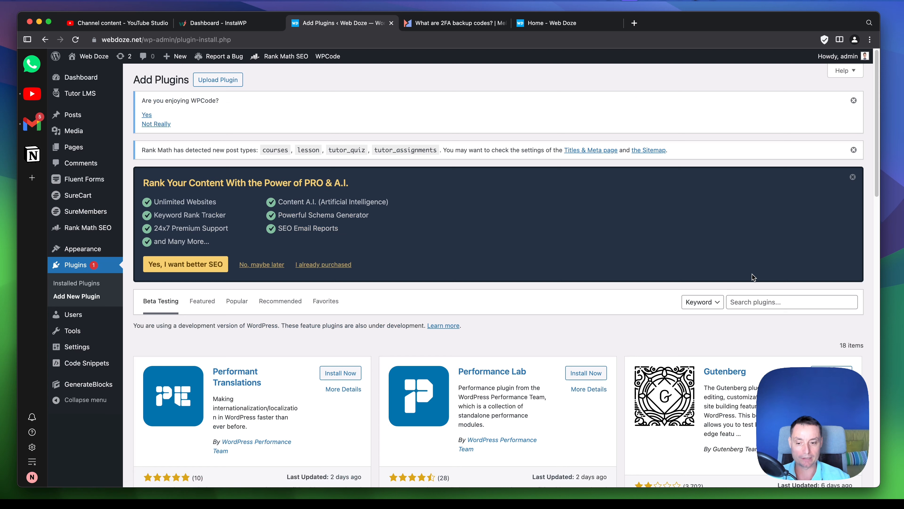
{"action": "left_click", "coordinate": [749, 302]}
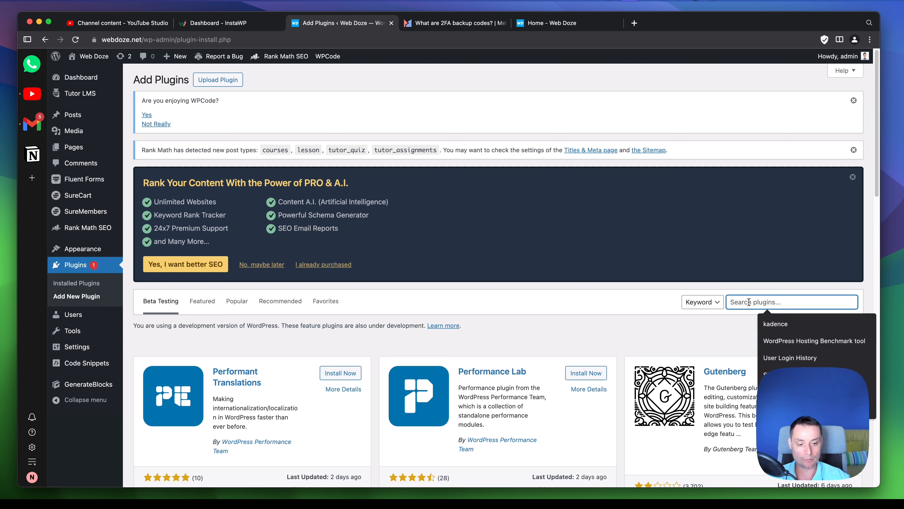
{"action": "type", "text": "wp 2fa"}
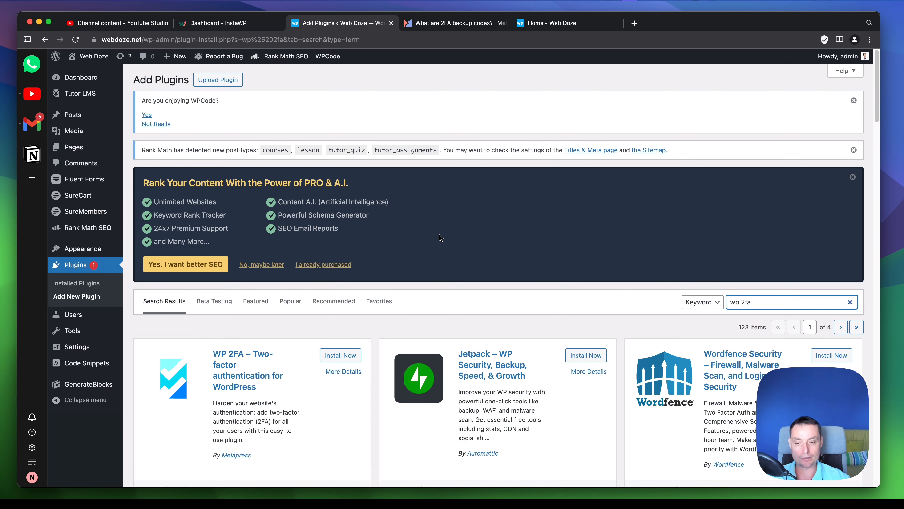
Install and activate the WP 2FA plugin, launching its setup wizard
{"action": "scroll", "coordinate": [431, 240], "scroll_direction": "down", "scroll_amount": 4}
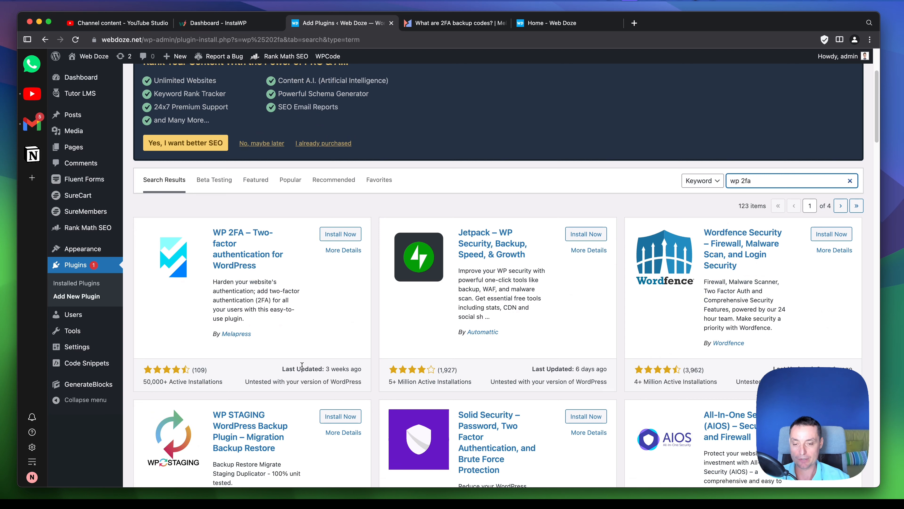
{"action": "left_click", "coordinate": [327, 235]}
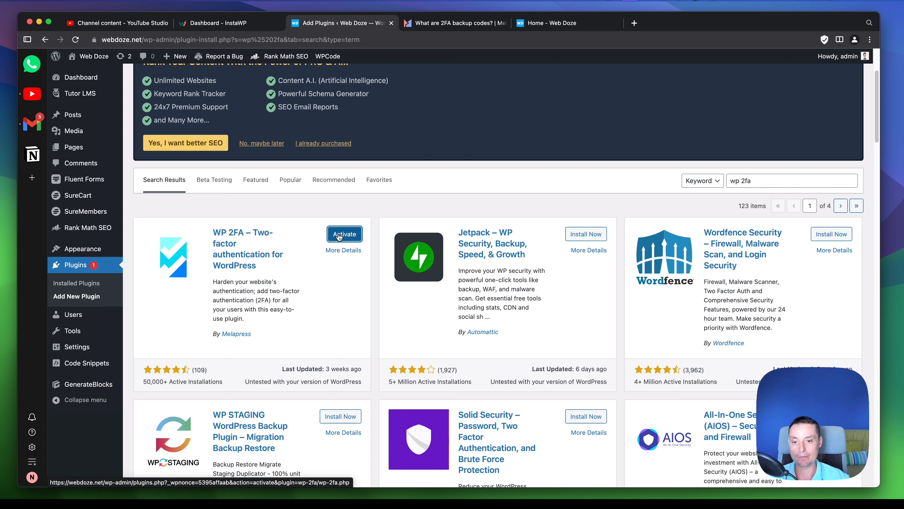
{"action": "left_click", "coordinate": [339, 236]}
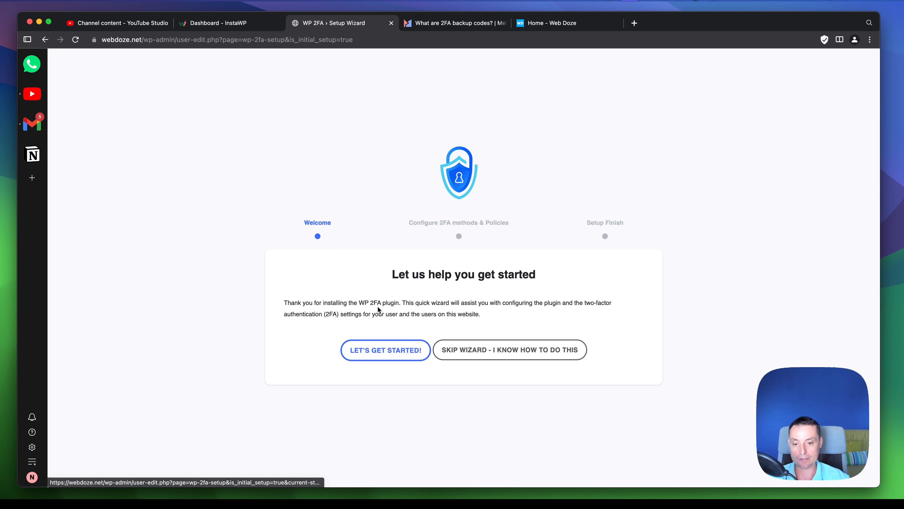
Start the wizard and disable the authenticator-app (TOTP) method, leaving only email one-time codes
{"action": "left_click", "coordinate": [378, 349]}
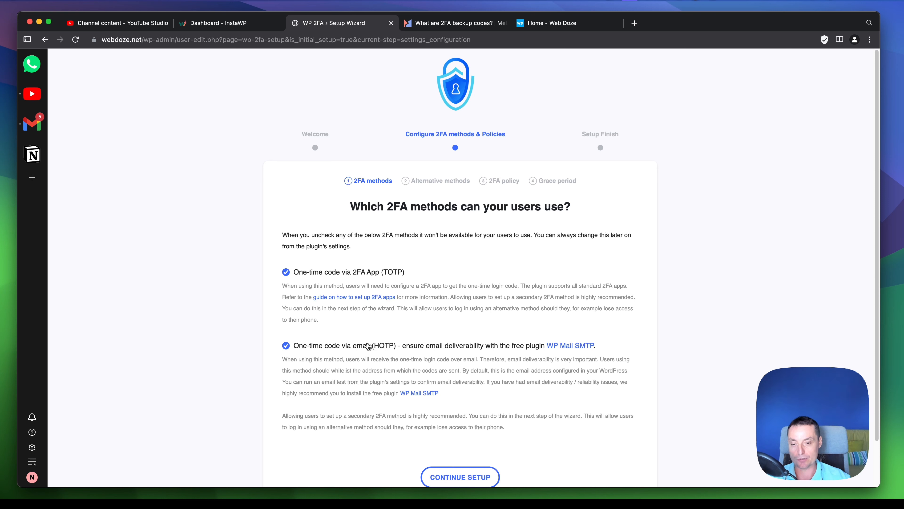
{"action": "left_click", "coordinate": [326, 271]}
{"action": "scroll", "coordinate": [391, 276], "scroll_direction": "down", "scroll_amount": 3}
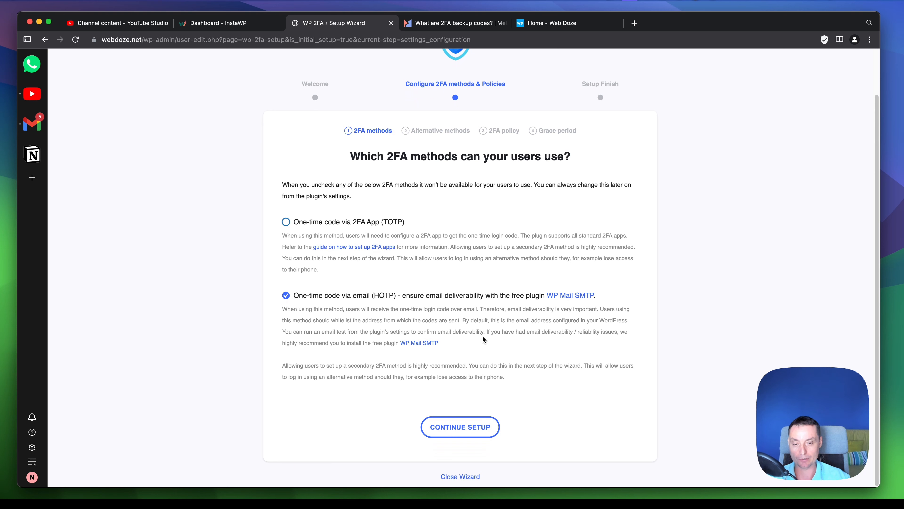
Keep backup codes as the alternative method and limit enforcement to specific users and roles
{"action": "left_click", "coordinate": [465, 427]}
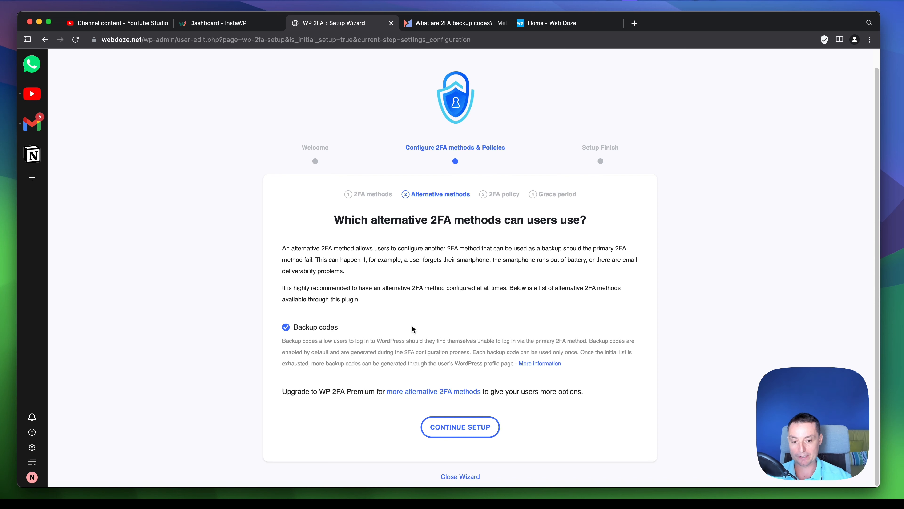
{"action": "left_click", "coordinate": [460, 425]}
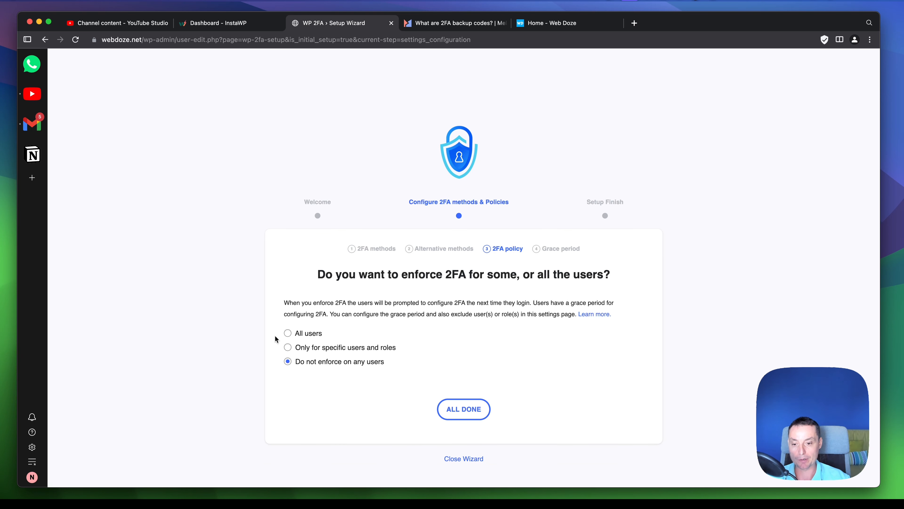
{"action": "left_click", "coordinate": [288, 333]}
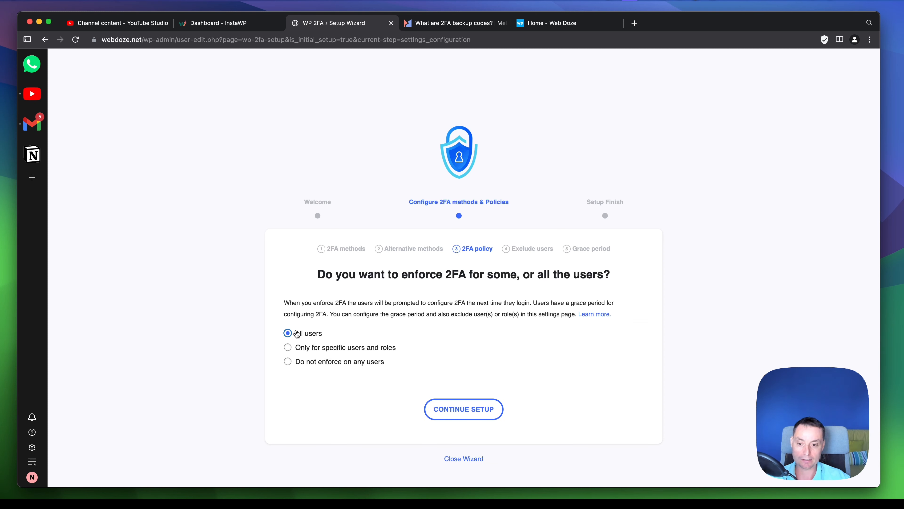
{"action": "left_click", "coordinate": [288, 346]}
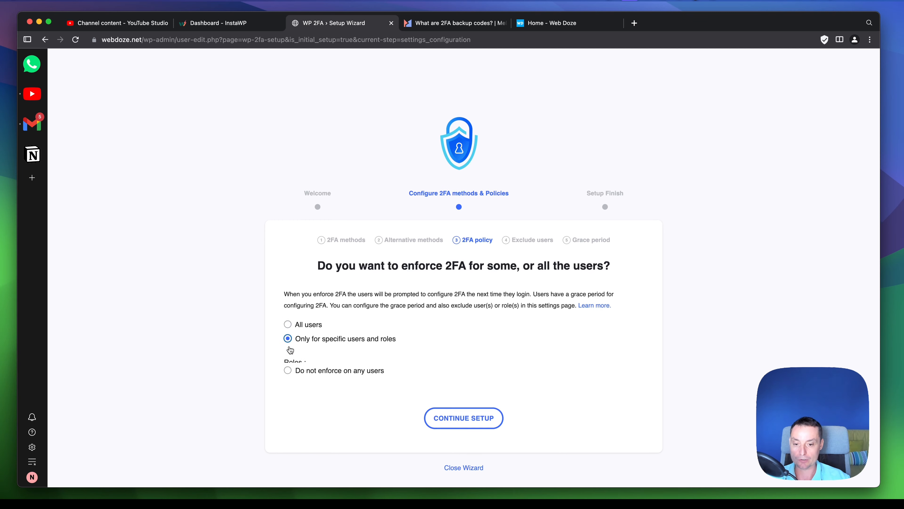
{"action": "left_click", "coordinate": [303, 337]}
Add the admin user and the Administrator role to the enforced list
{"action": "left_click", "coordinate": [304, 337]}
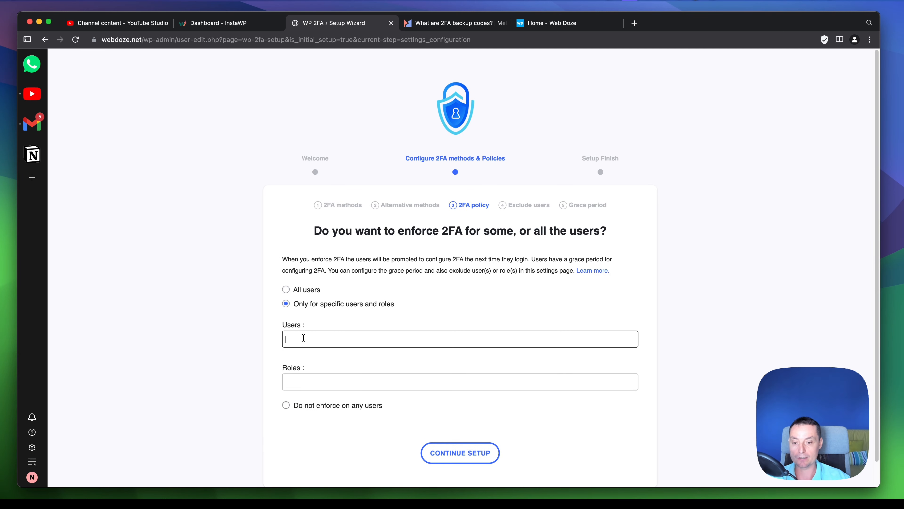
{"action": "type", "text": "ad"}
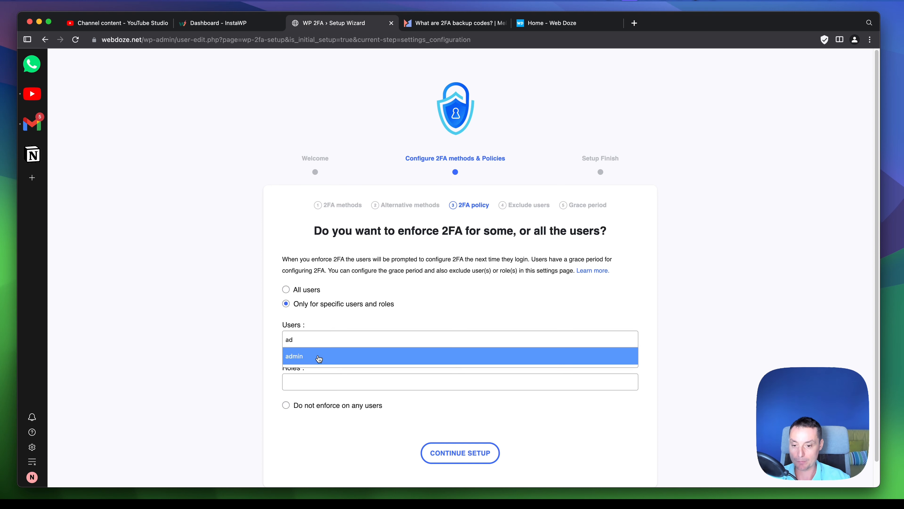
{"action": "left_click", "coordinate": [323, 356]}
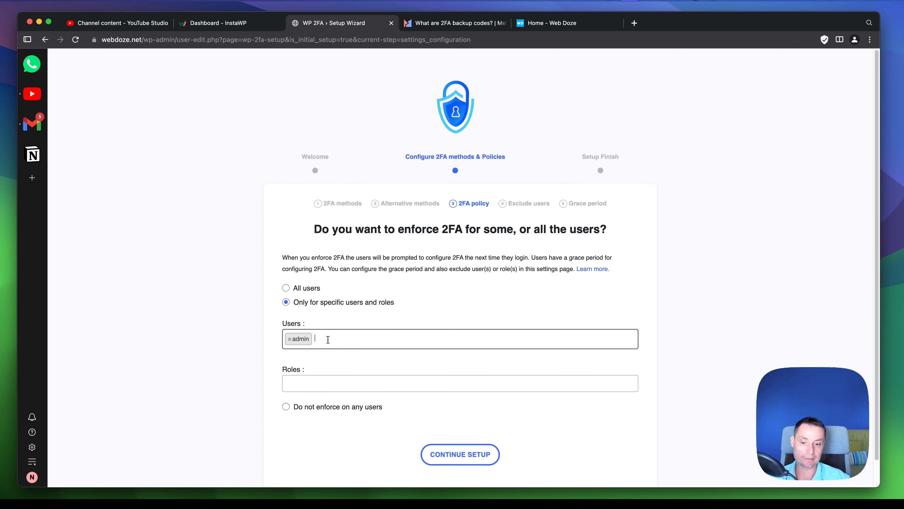
{"action": "left_click", "coordinate": [322, 382]}
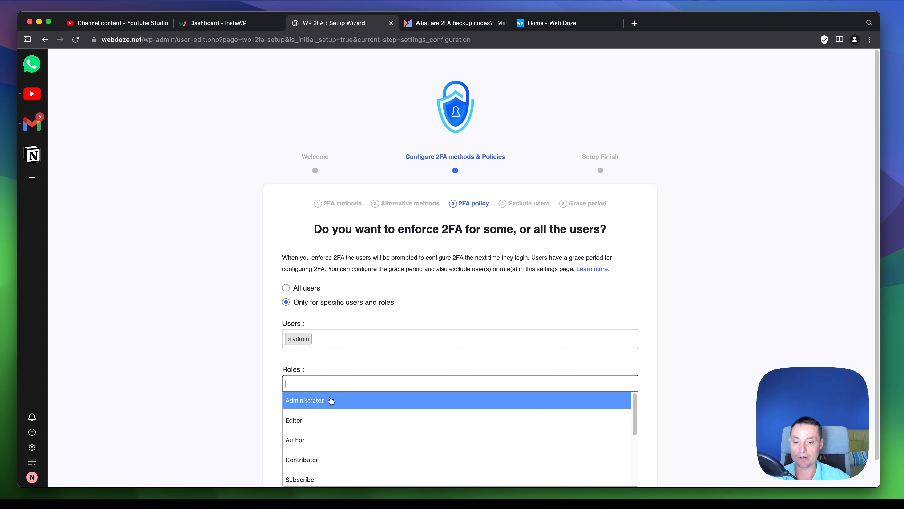
{"action": "scroll", "coordinate": [338, 404], "scroll_direction": "down", "scroll_amount": 5}
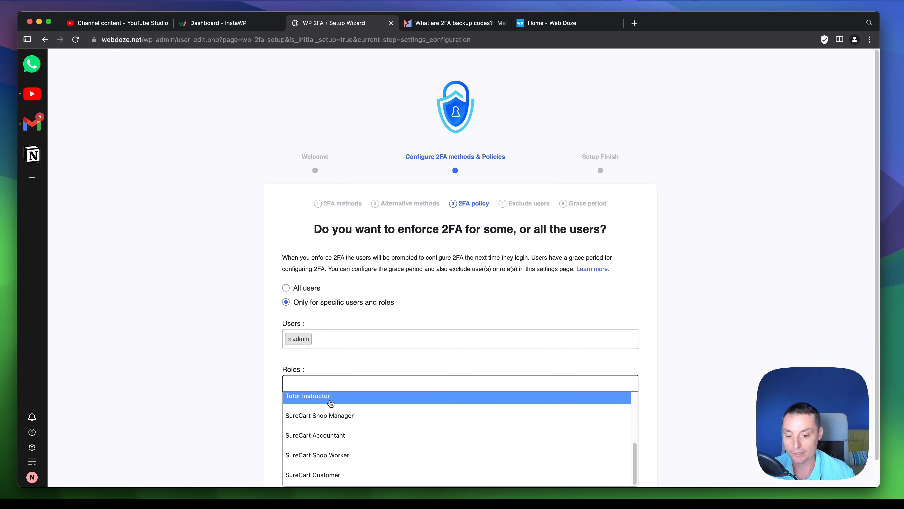
{"action": "scroll", "coordinate": [343, 407], "scroll_direction": "up", "scroll_amount": 4}
{"action": "scroll", "coordinate": [348, 409], "scroll_direction": "down", "scroll_amount": 4}
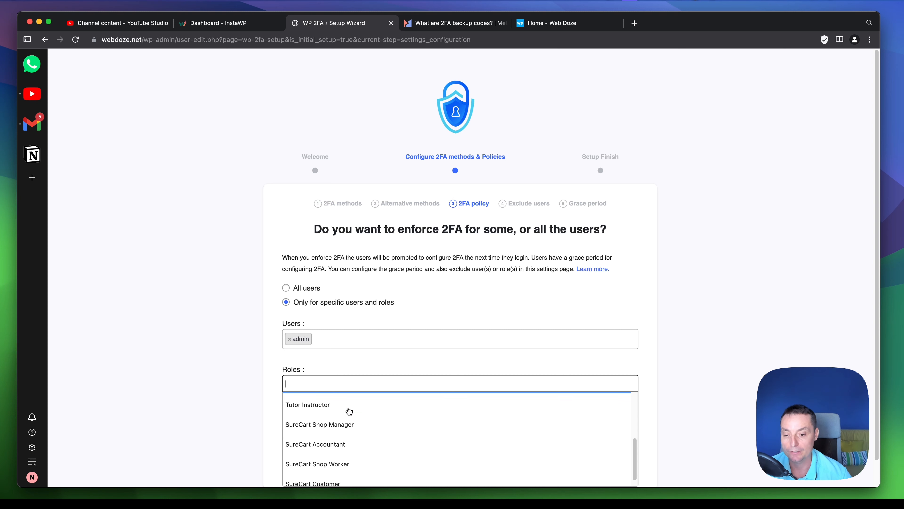
{"action": "scroll", "coordinate": [377, 427], "scroll_direction": "up", "scroll_amount": 4}
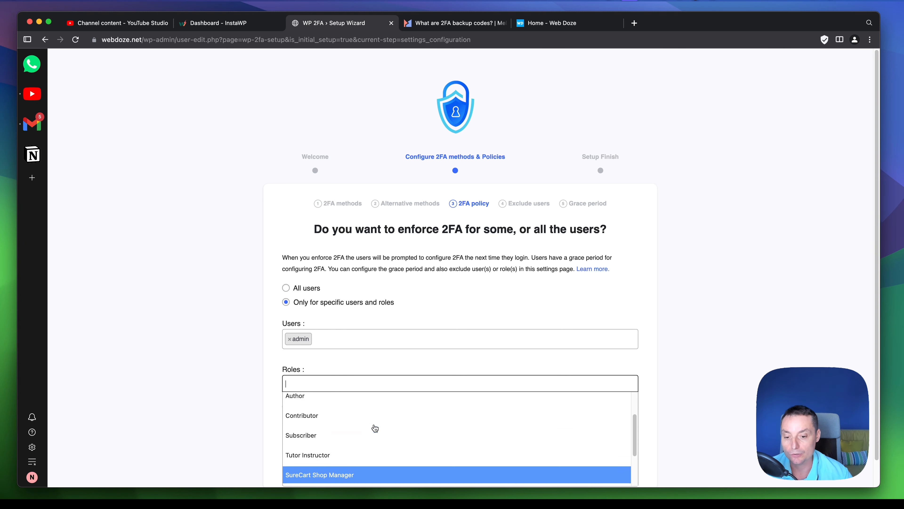
{"action": "left_click", "coordinate": [312, 404]}
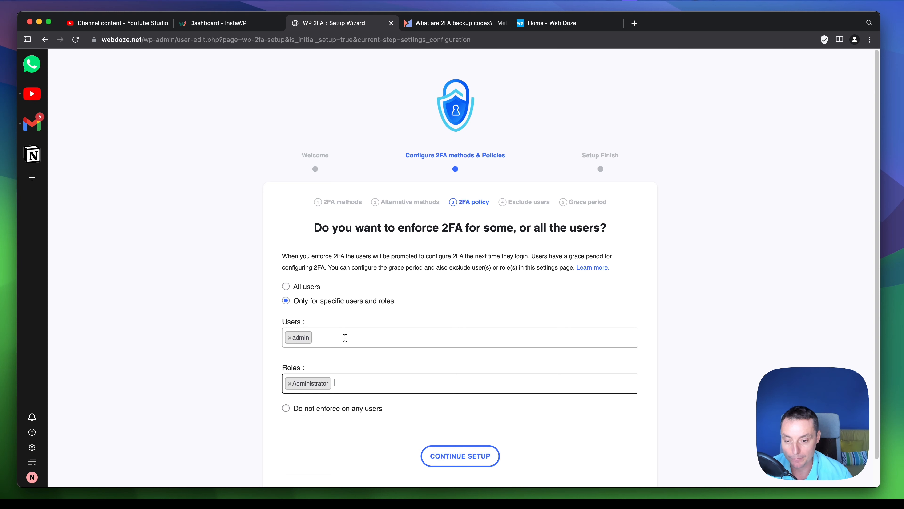
Remove the admin user so only the Administrator role is enforced, then continue
{"action": "left_click", "coordinate": [289, 337]}
{"action": "left_click", "coordinate": [477, 319]}
{"action": "scroll", "coordinate": [338, 348], "scroll_direction": "down", "scroll_amount": 1}
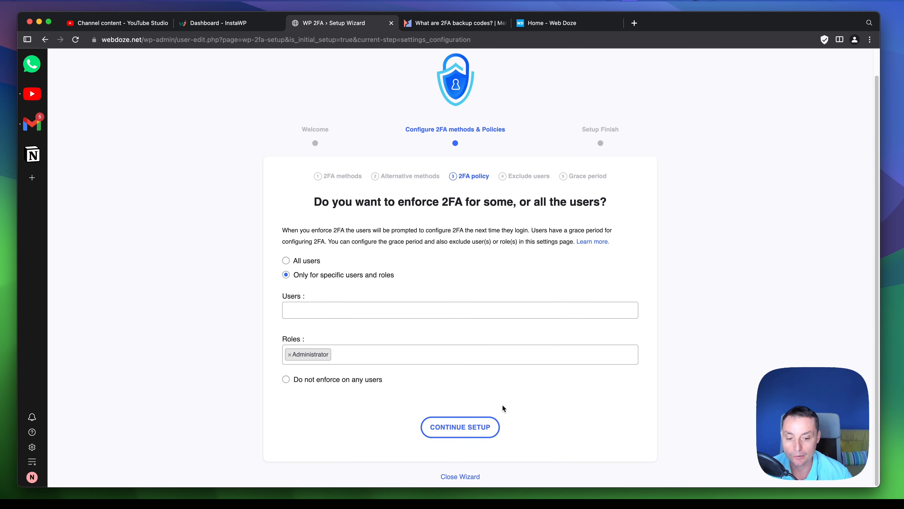
{"action": "left_click", "coordinate": [489, 426]}
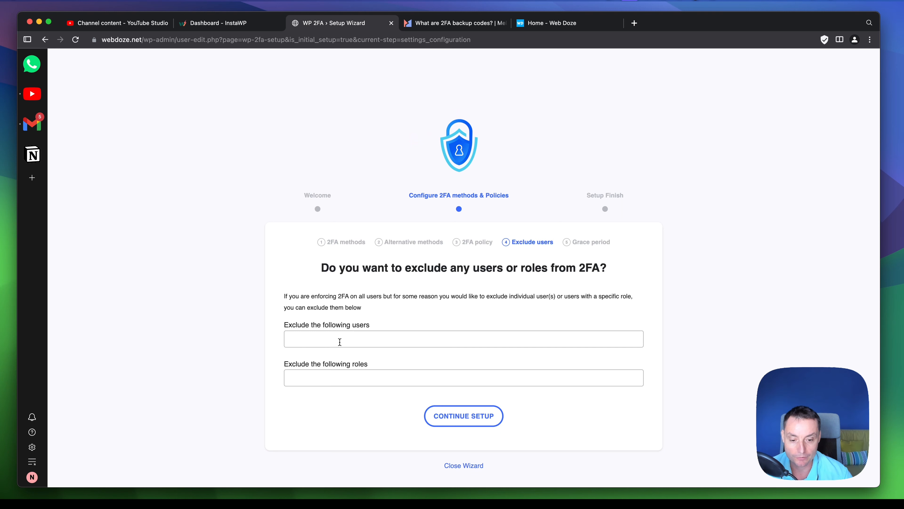
Skip exclusions, finish with a 3-day grace period, request the emailed code, and open Gmail
{"action": "left_click", "coordinate": [470, 422]}
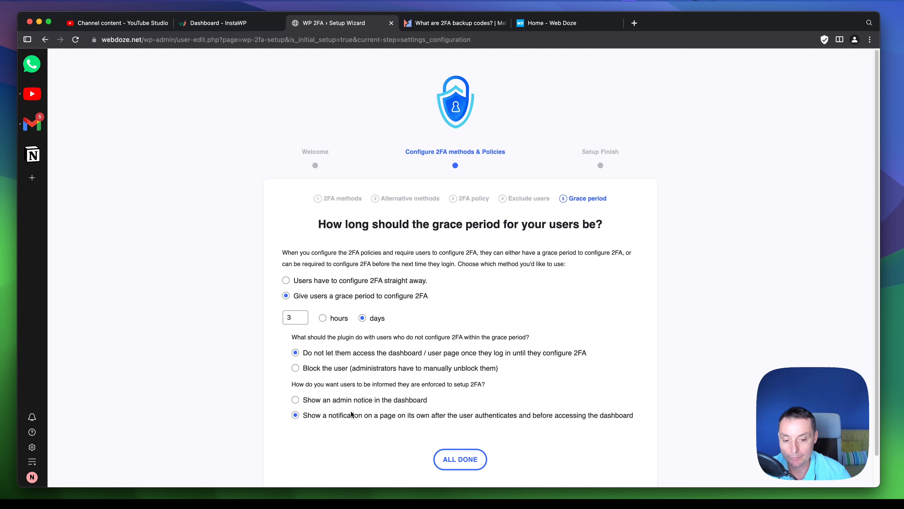
{"action": "left_click", "coordinate": [460, 459]}
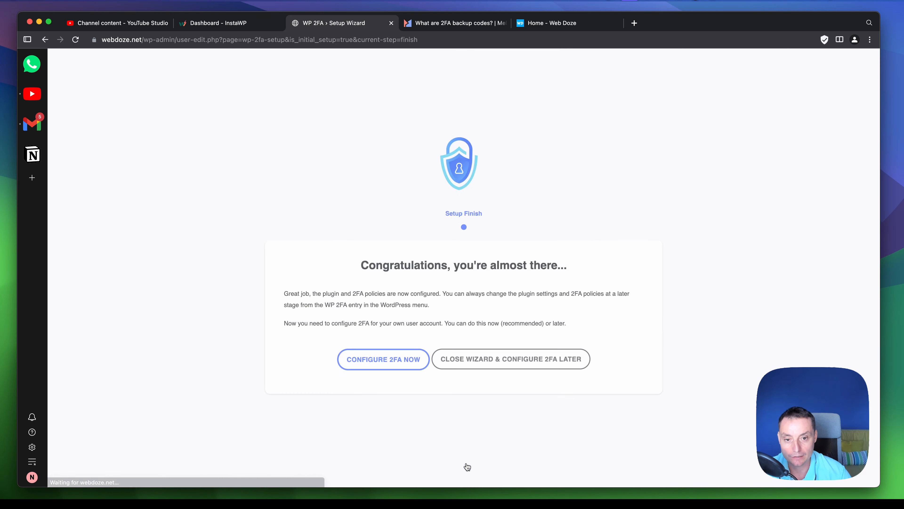
{"action": "left_click", "coordinate": [400, 367]}
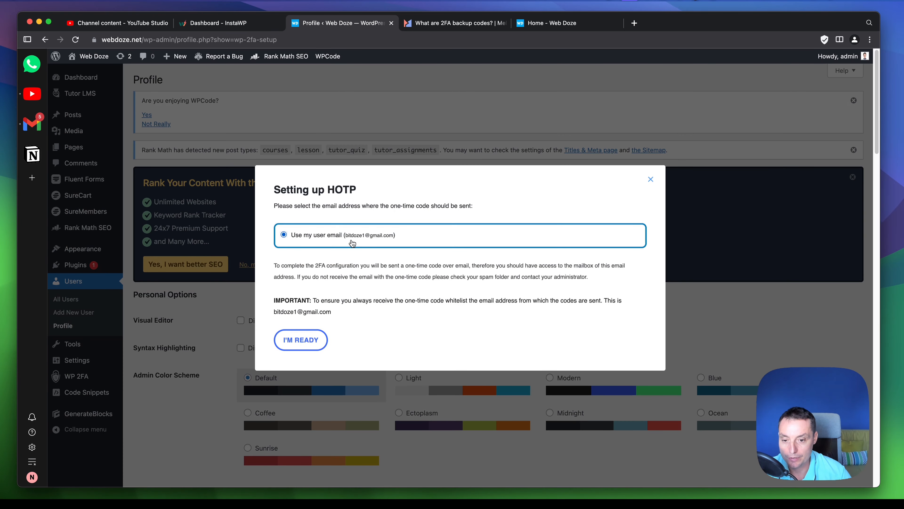
{"action": "left_click", "coordinate": [301, 340]}
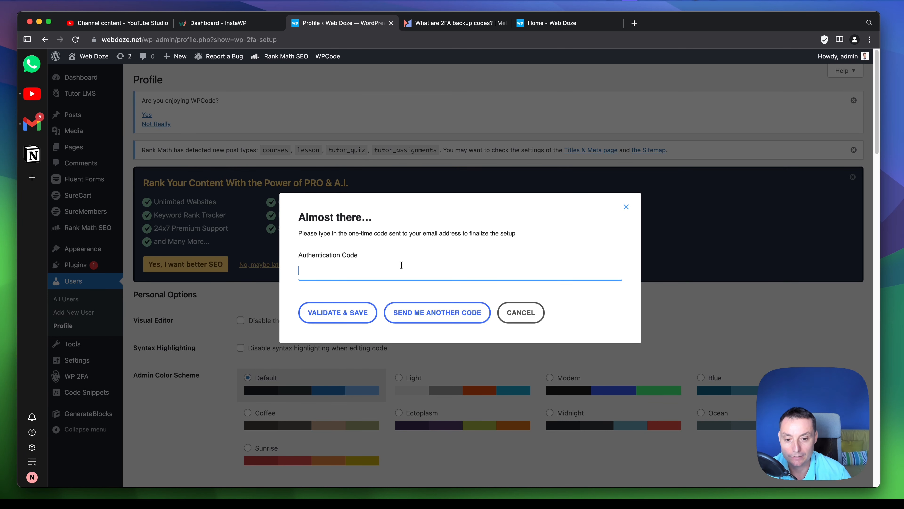
{"action": "left_click", "coordinate": [32, 123]}
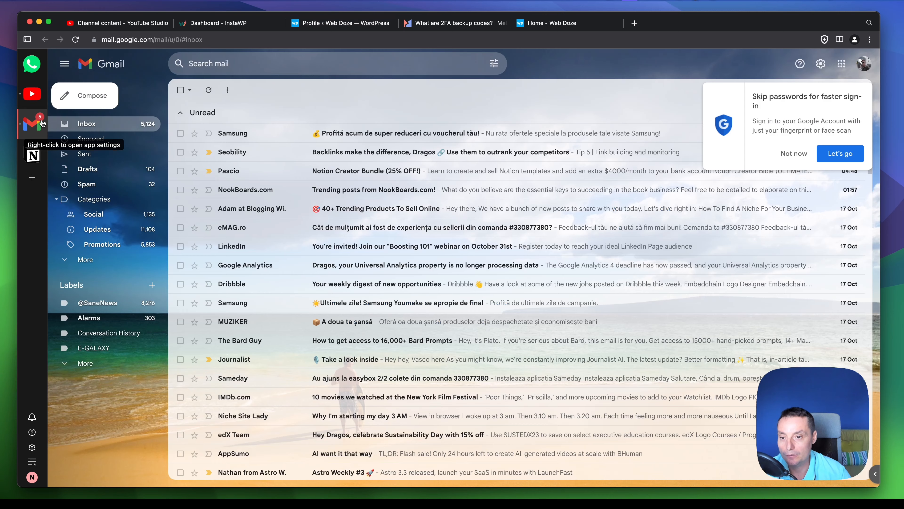
Copy the code from the 'Your login confirmation code for Web Doze' email and return to WordPress
{"action": "left_click", "coordinate": [359, 141]}
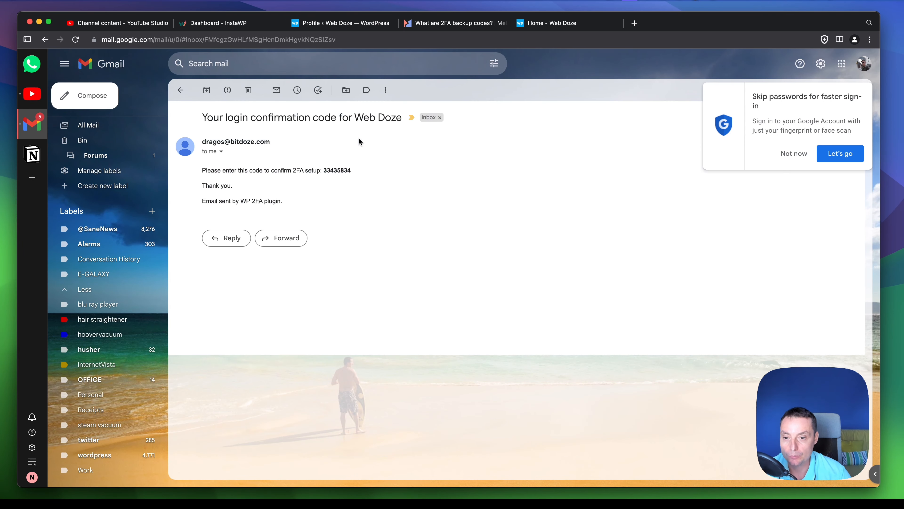
{"action": "double_click", "coordinate": [337, 170]}
{"action": "key", "text": "super+c"}
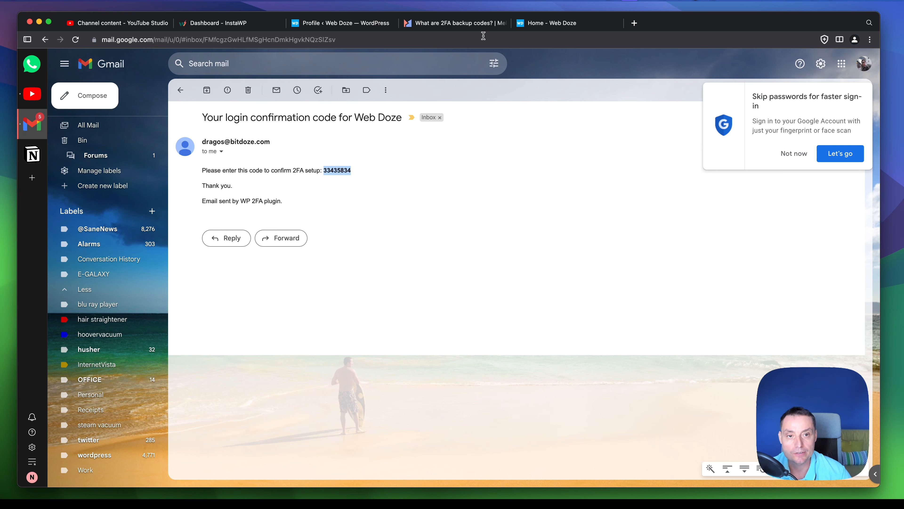
{"action": "left_click", "coordinate": [568, 25]}
{"action": "left_click", "coordinate": [456, 23]}
{"action": "left_click", "coordinate": [339, 22]}
{"action": "left_click", "coordinate": [354, 273]}
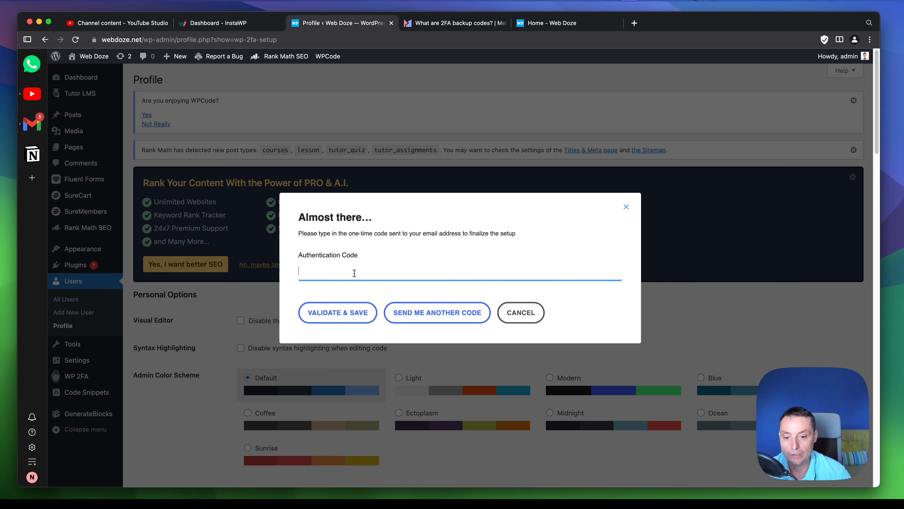
Paste and validate the emailed code, then generate and copy the ten backup codes
{"action": "key", "text": "super+v"}
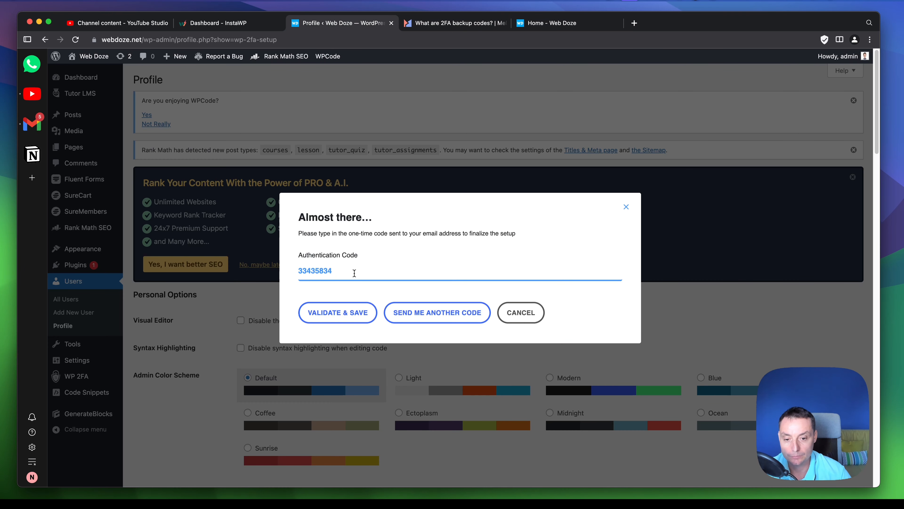
{"action": "left_click", "coordinate": [351, 309]}
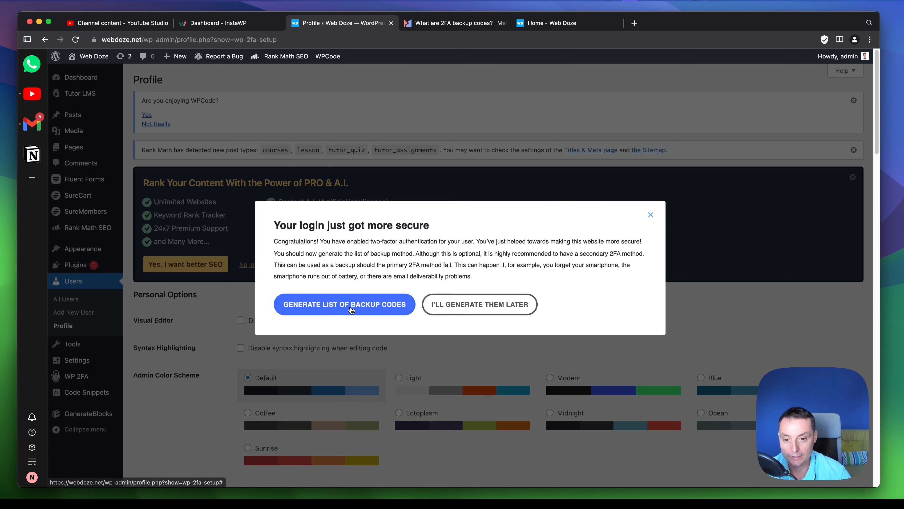
{"action": "left_click", "coordinate": [372, 305]}
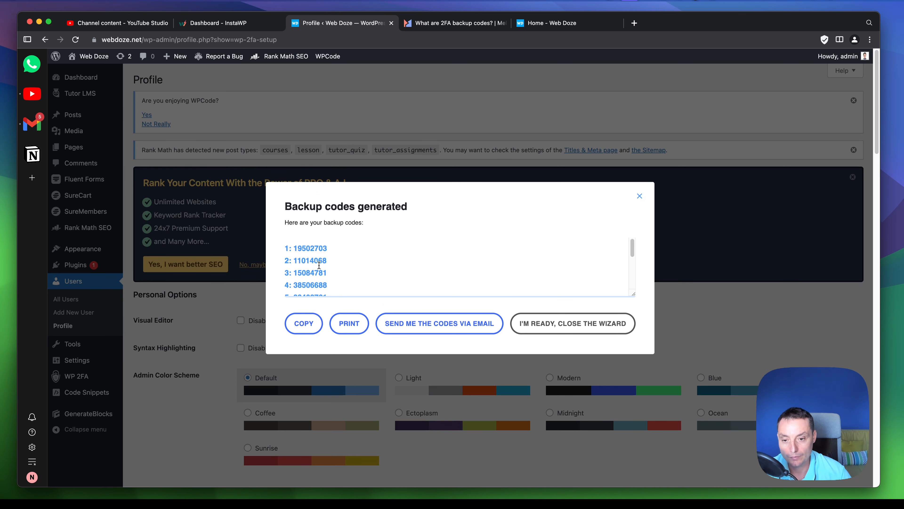
{"action": "scroll", "coordinate": [369, 246], "scroll_direction": "down", "scroll_amount": 3}
{"action": "scroll", "coordinate": [369, 246], "scroll_direction": "down", "scroll_amount": 1}
{"action": "scroll", "coordinate": [370, 277], "scroll_direction": "up", "scroll_amount": 5}
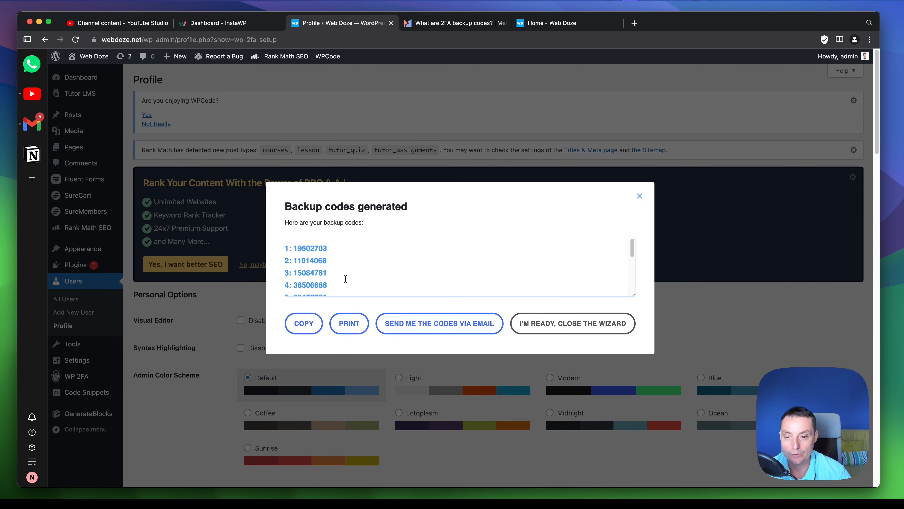
{"action": "left_click_drag", "start_coordinate": [295, 249], "coordinate": [337, 265]}
{"action": "left_click", "coordinate": [304, 323]}
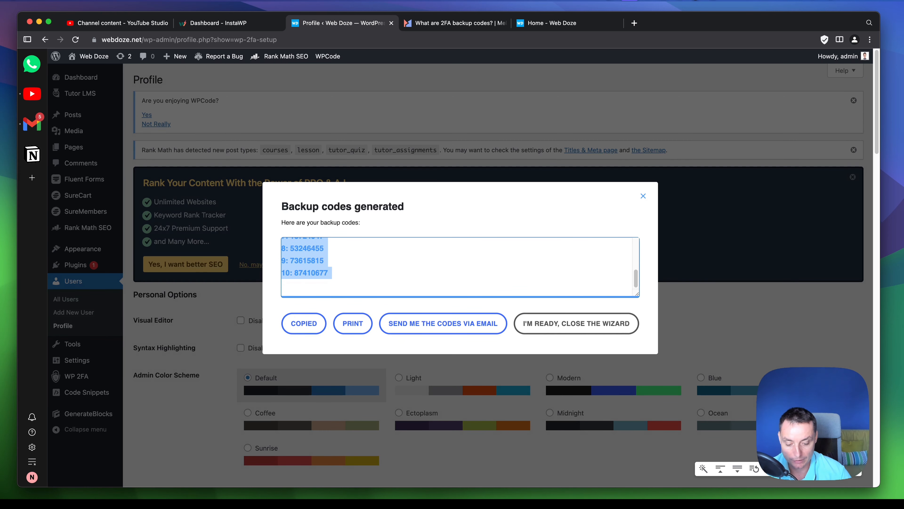
Close the backup codes wizard and log out via the Howdy, admin menu
{"action": "key", "text": "super+space"}
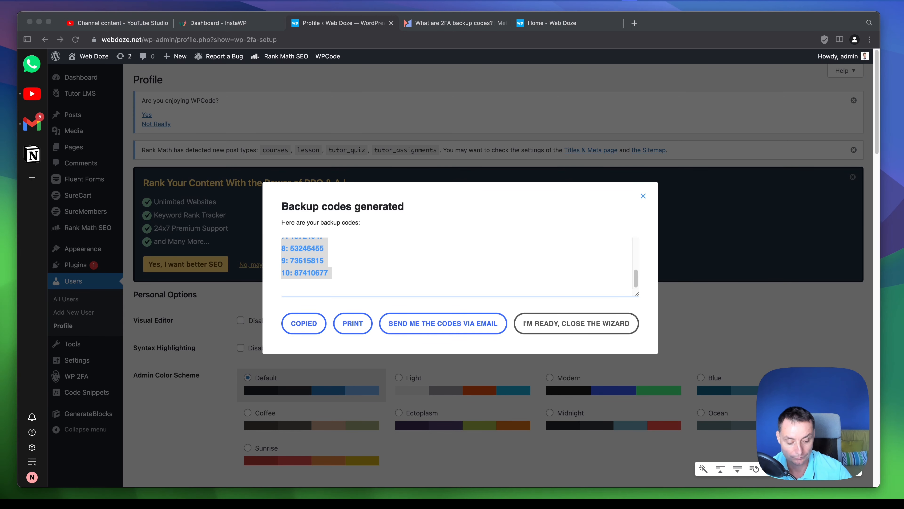
{"action": "left_click", "coordinate": [547, 319]}
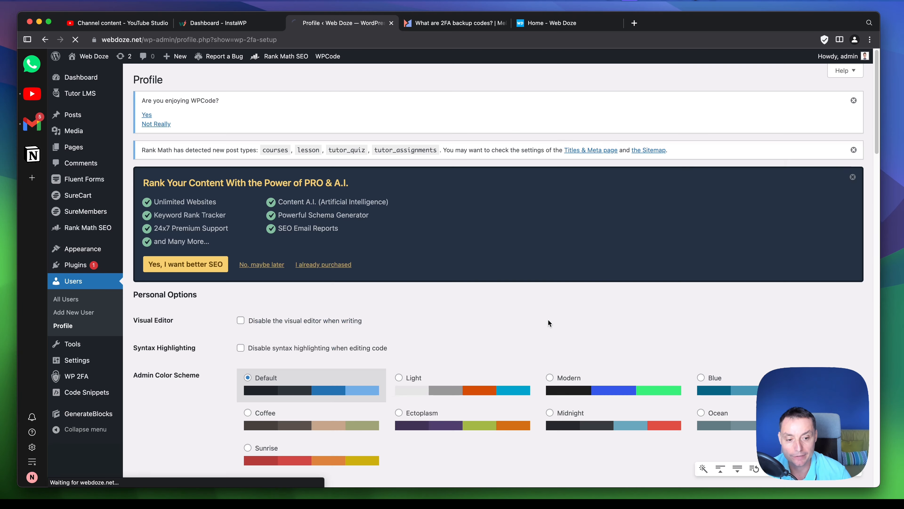
{"action": "scroll", "coordinate": [602, 176], "scroll_direction": "down", "scroll_amount": 7}
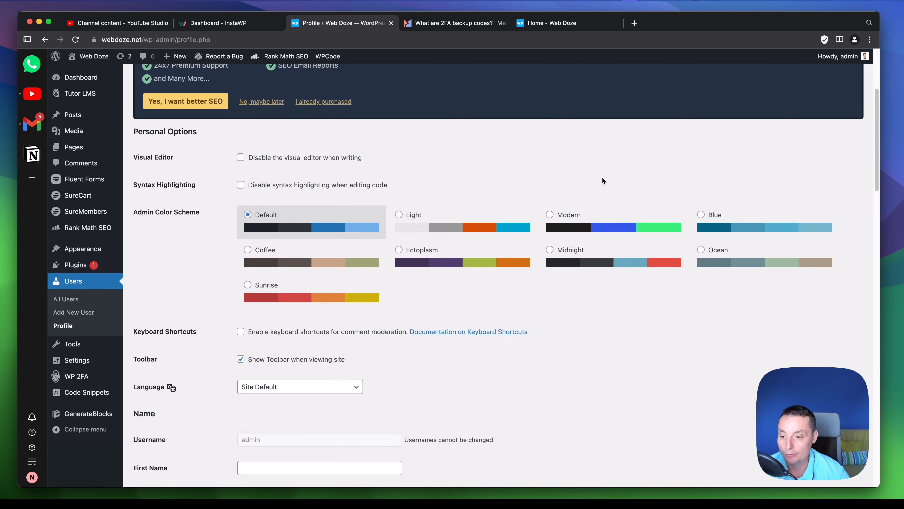
{"action": "scroll", "coordinate": [602, 180], "scroll_direction": "down", "scroll_amount": 2}
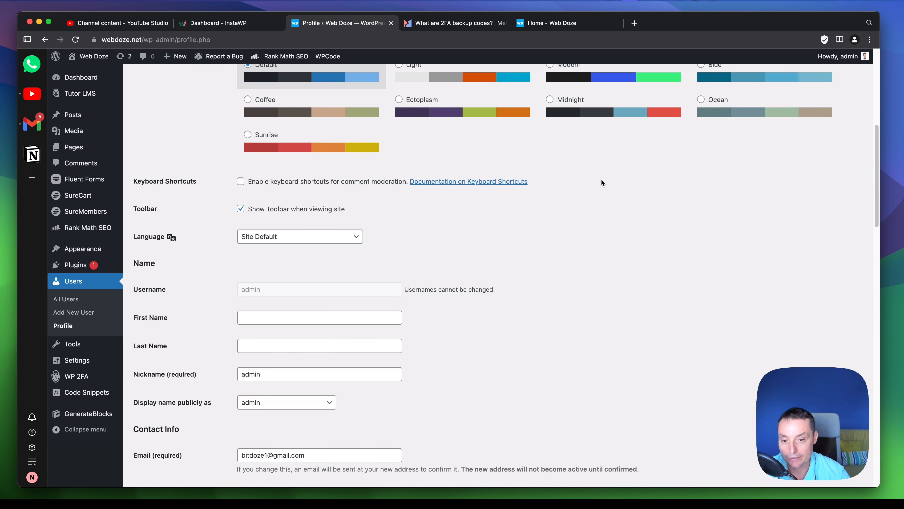
{"action": "scroll", "coordinate": [602, 180], "scroll_direction": "up", "scroll_amount": 9}
{"action": "mouse_move", "coordinate": [842, 56]}
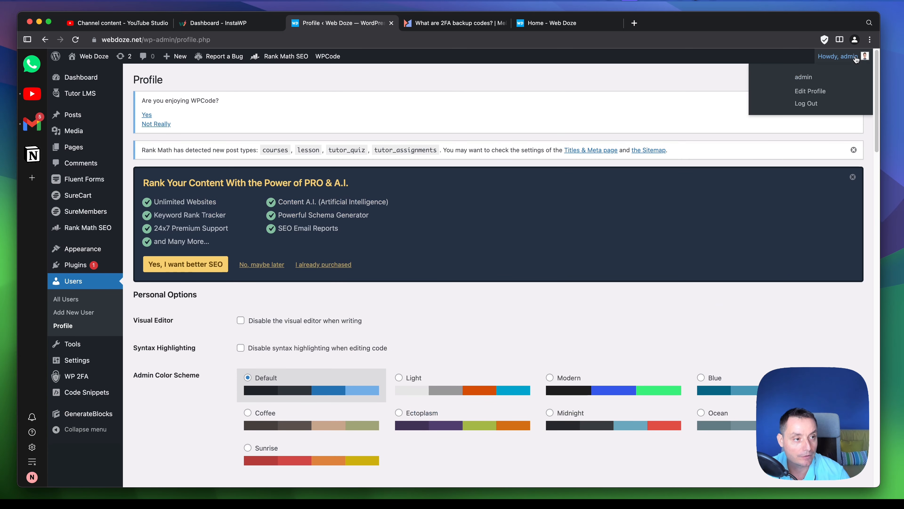
{"action": "left_click", "coordinate": [810, 106]}
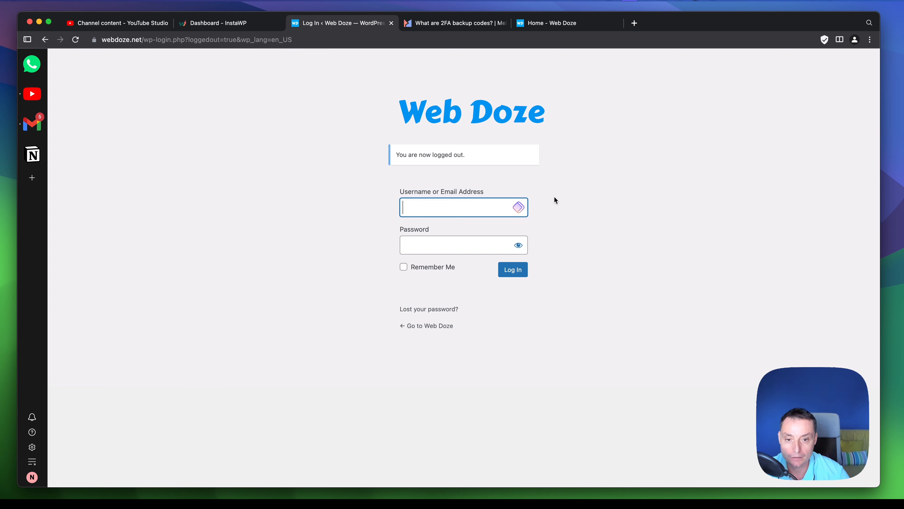
Log back in as admin with the saved password and Remember Me checked
{"action": "left_click", "coordinate": [495, 213]}
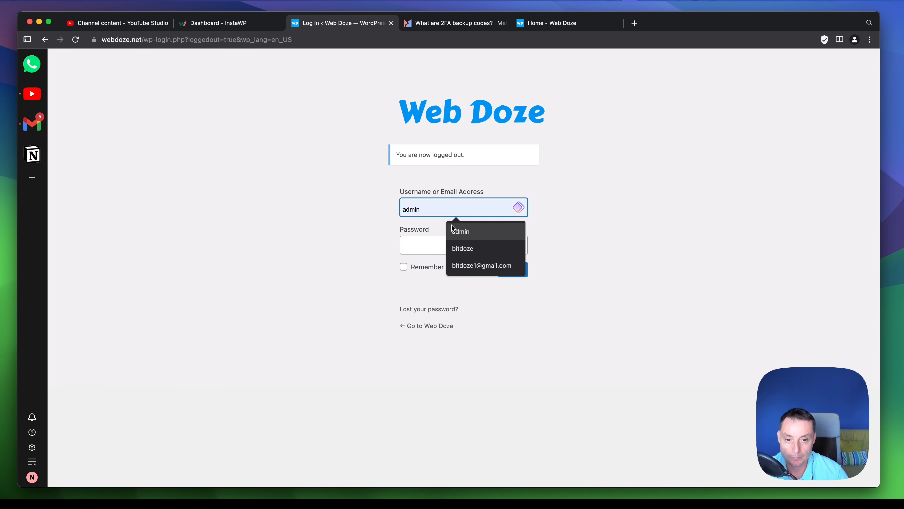
{"action": "left_click", "coordinate": [452, 226]}
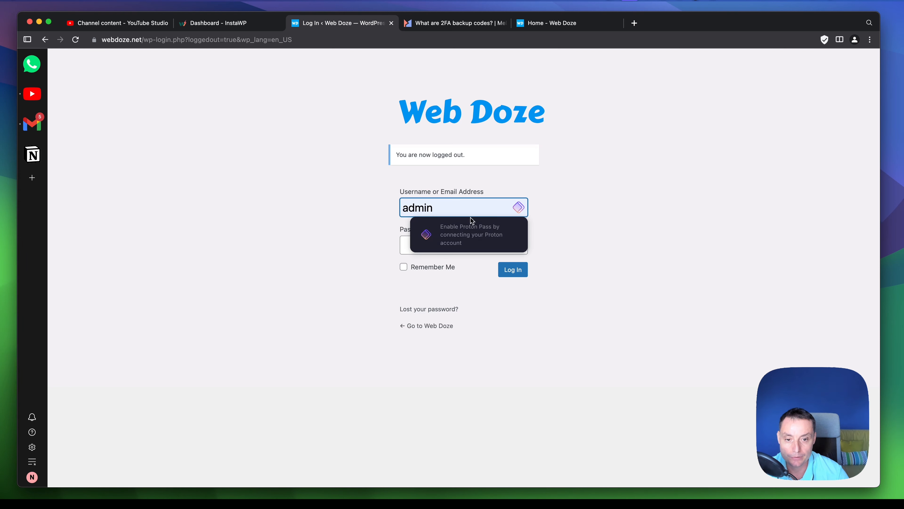
{"action": "left_click", "coordinate": [471, 217]}
{"action": "left_click", "coordinate": [404, 267]}
{"action": "left_click", "coordinate": [509, 274]}
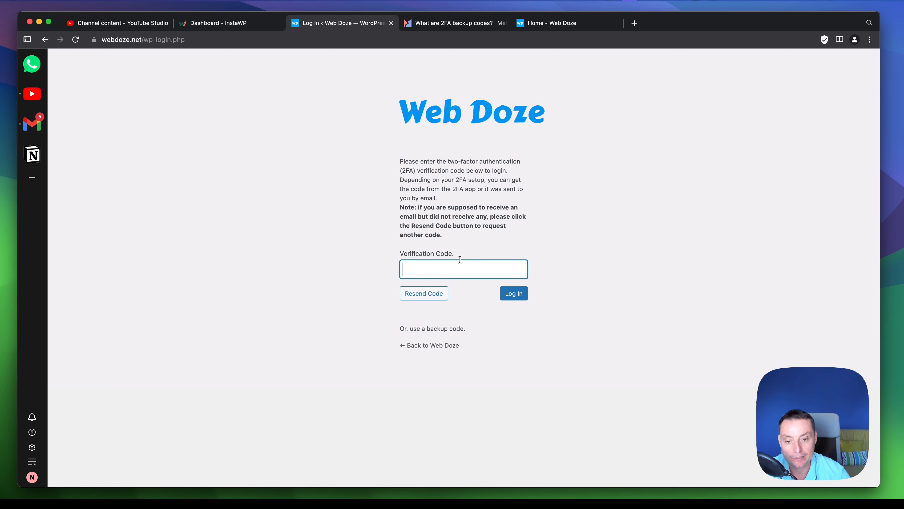
Copy the new login code from the Gmail email and return to the login page
{"action": "left_click", "coordinate": [32, 123]}
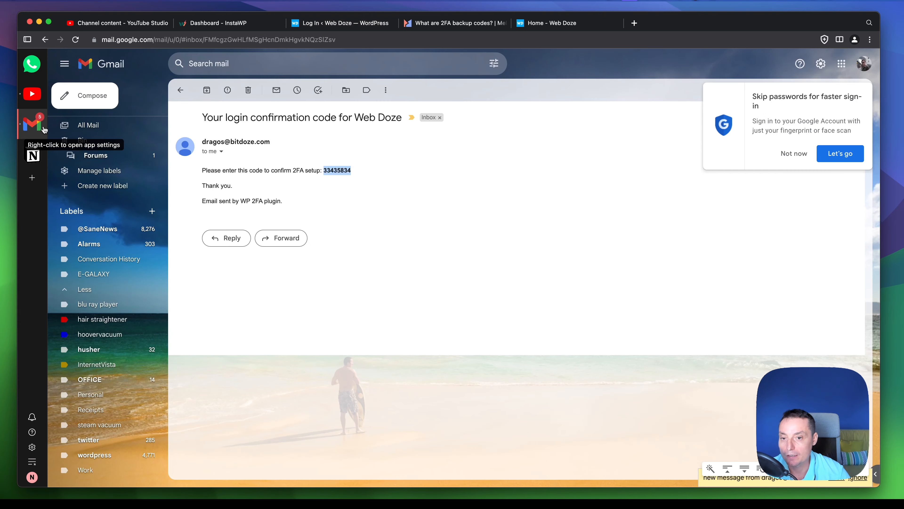
{"action": "left_click", "coordinate": [154, 127]}
{"action": "left_click", "coordinate": [269, 140]}
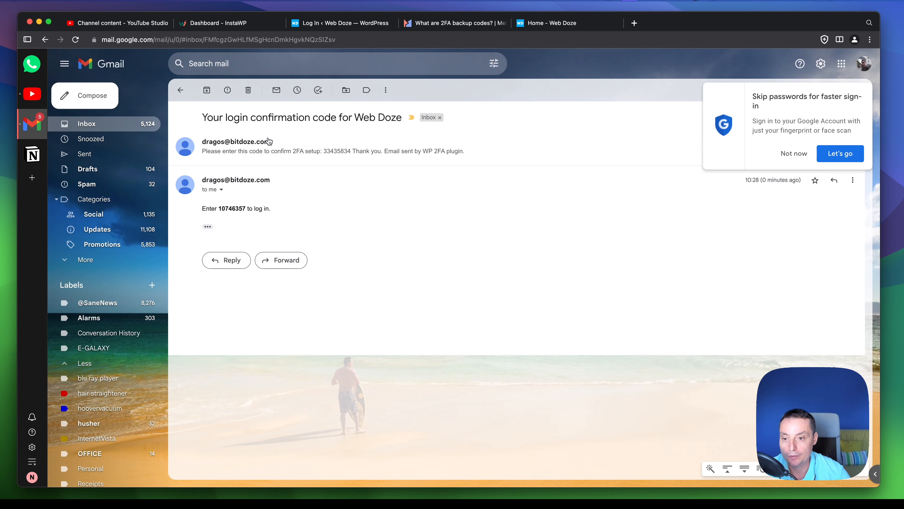
{"action": "double_click", "coordinate": [232, 209]}
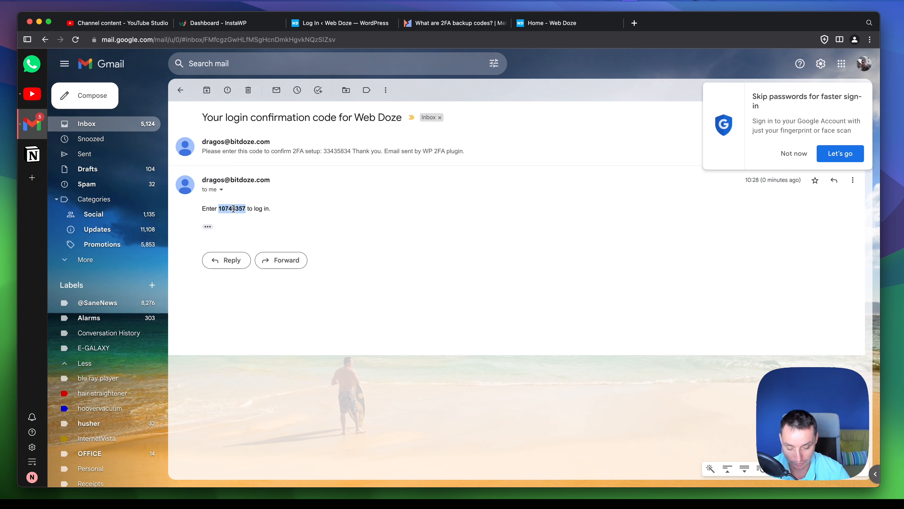
{"action": "key", "text": "super+c"}
{"action": "left_click", "coordinate": [340, 23]}
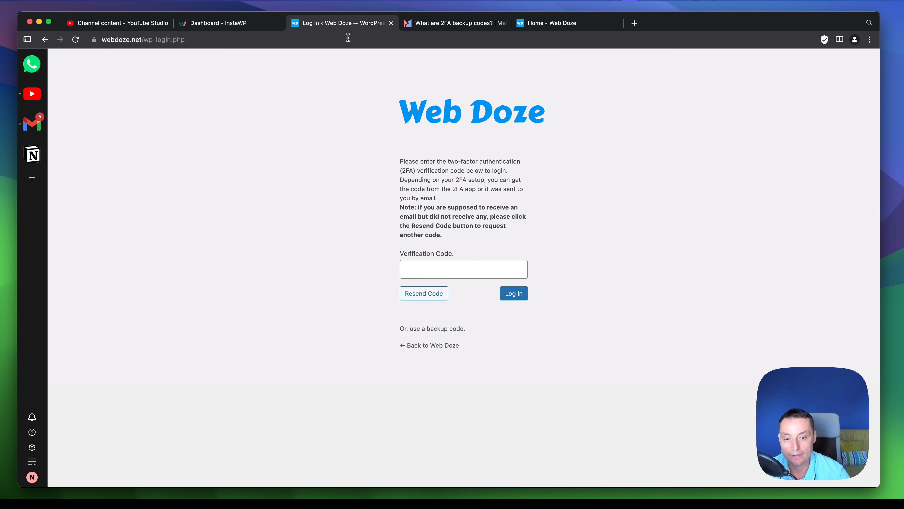
Paste the emailed verification code to log in, then open WP 2FA's 2FA Policies page
{"action": "left_click", "coordinate": [470, 268]}
{"action": "key", "text": "super+v"}
{"action": "left_click", "coordinate": [514, 293]}
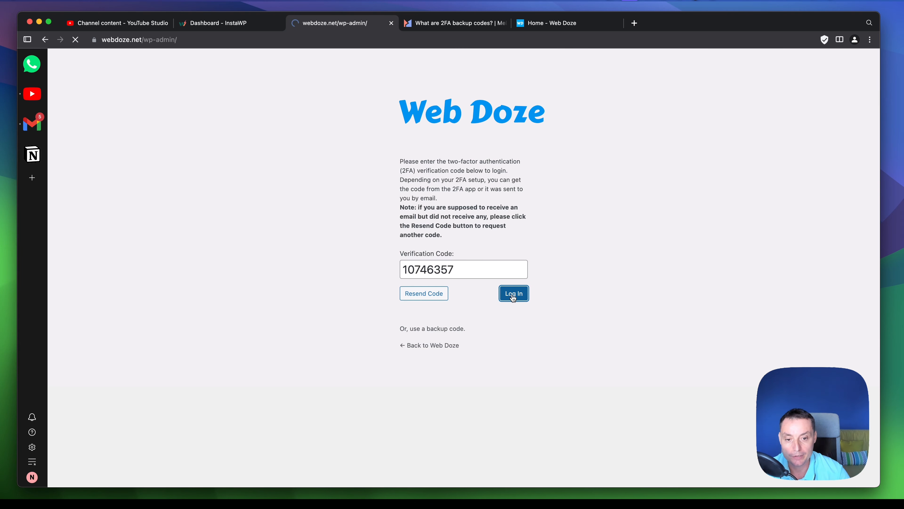
{"action": "scroll", "coordinate": [513, 298], "scroll_direction": "down", "scroll_amount": 10}
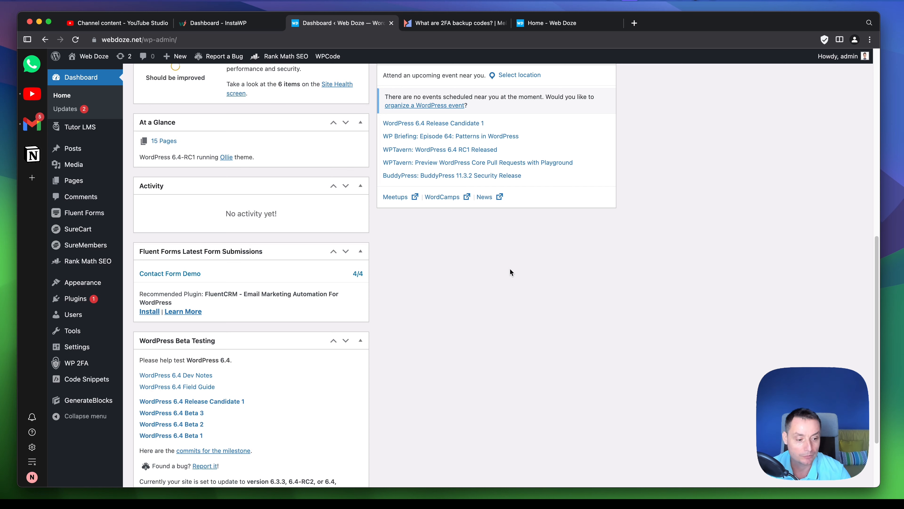
{"action": "mouse_move", "coordinate": [77, 363]}
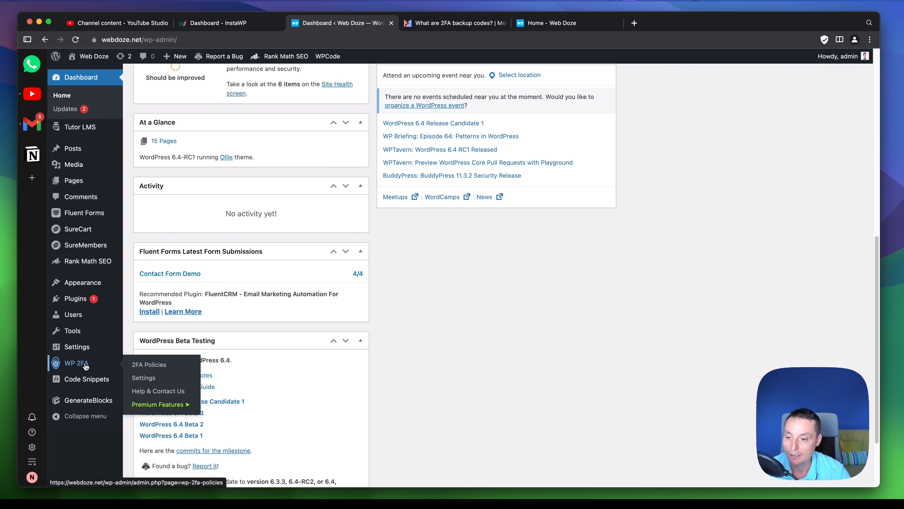
{"action": "left_click", "coordinate": [156, 369]}
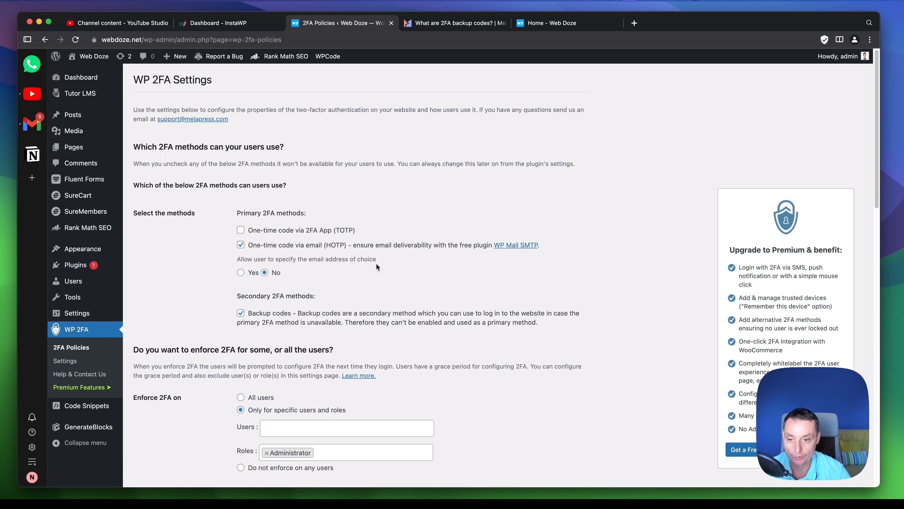
{"action": "left_click", "coordinate": [241, 230]}
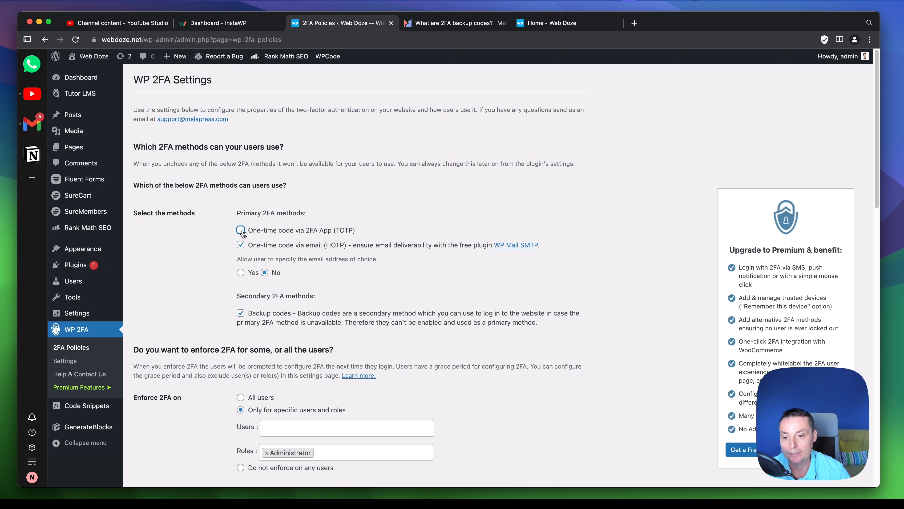
{"action": "scroll", "coordinate": [258, 340], "scroll_direction": "down", "scroll_amount": 5}
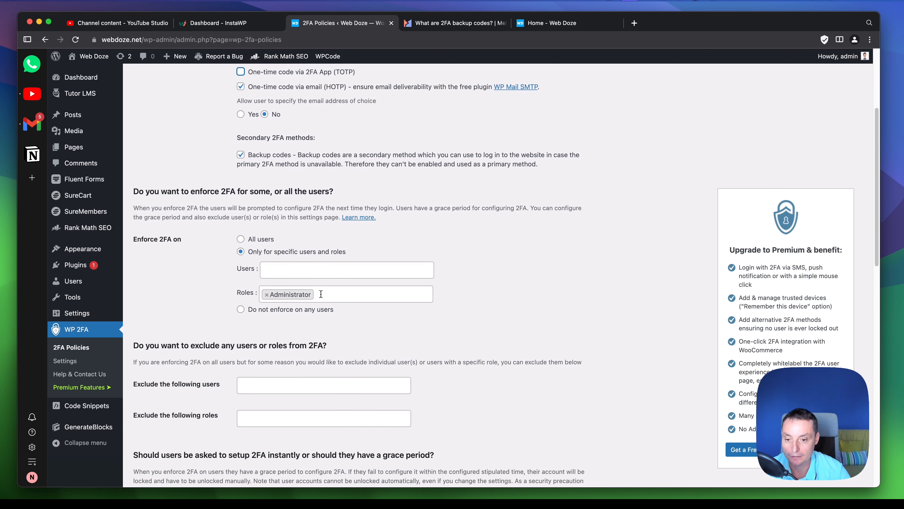
{"action": "scroll", "coordinate": [320, 294], "scroll_direction": "down", "scroll_amount": 10}
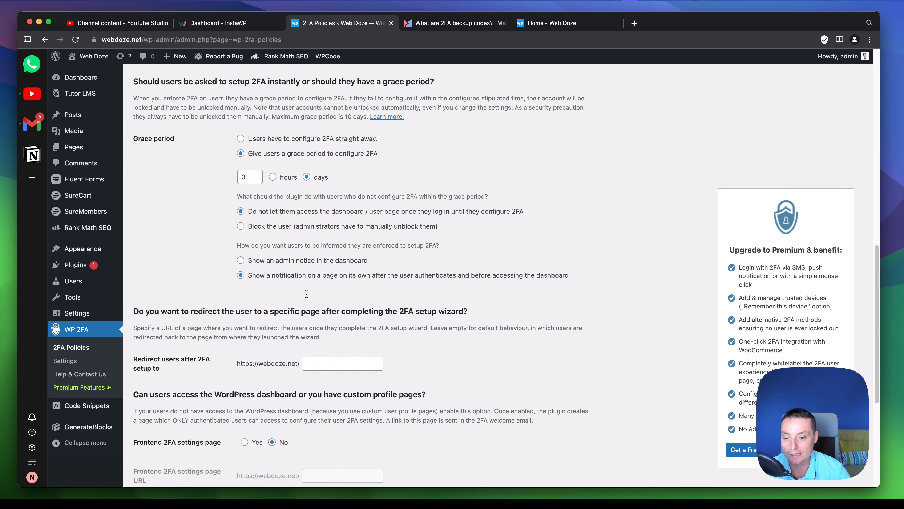
{"action": "scroll", "coordinate": [307, 297], "scroll_direction": "down", "scroll_amount": 5}
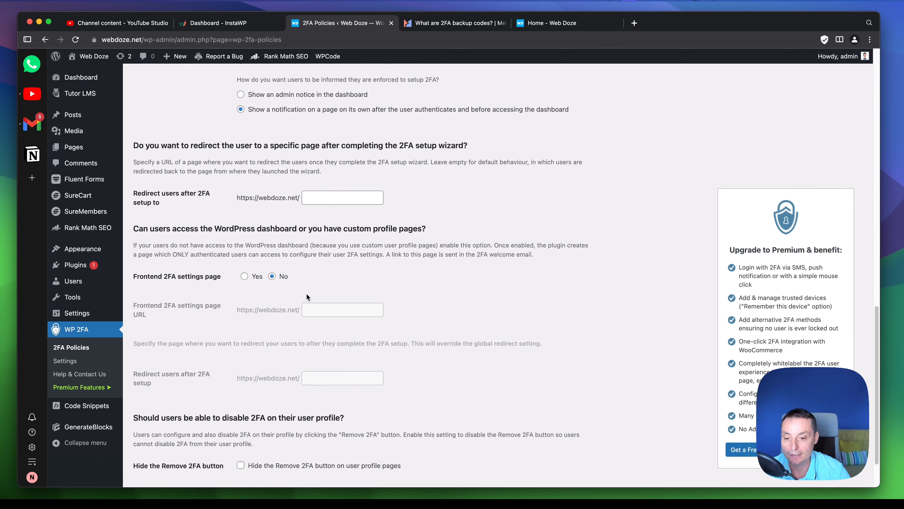
{"action": "scroll", "coordinate": [249, 289], "scroll_direction": "up", "scroll_amount": 15}
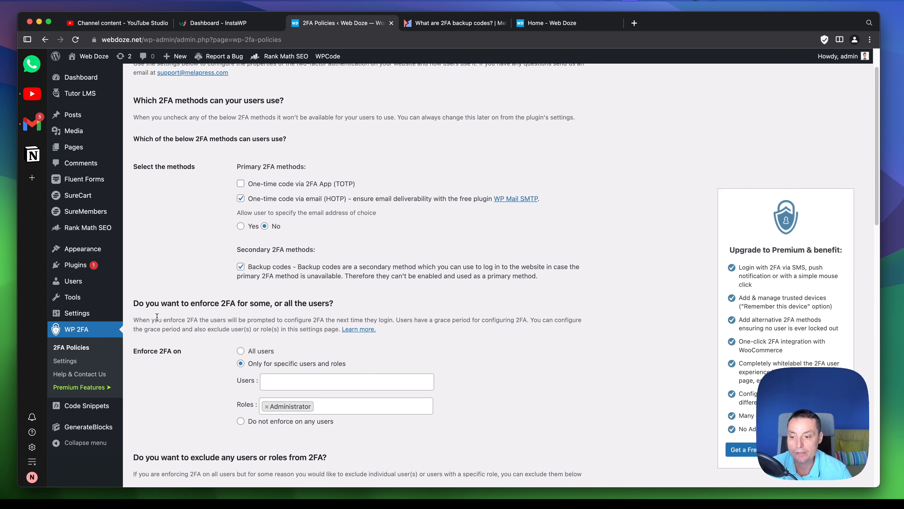
{"action": "left_click", "coordinate": [66, 362]}
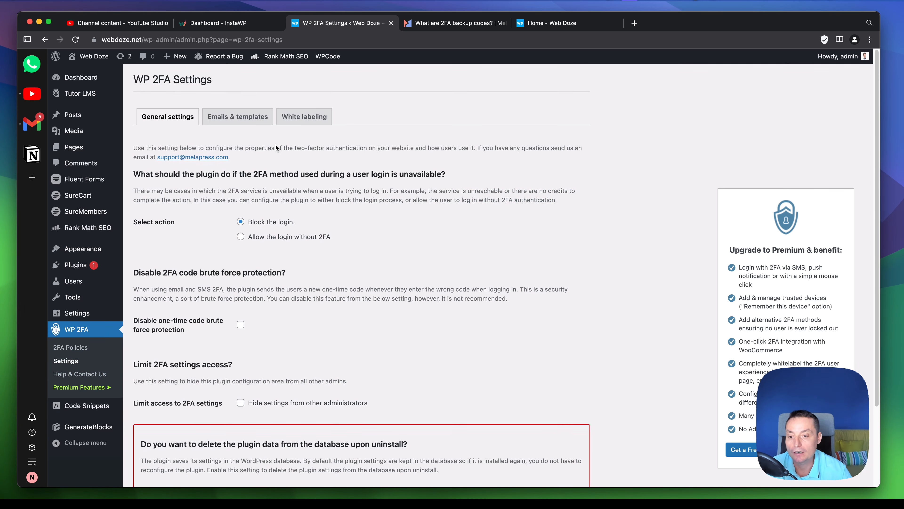
Open the Emails & templates tab and scroll through the login code and account-locked templates
{"action": "scroll", "coordinate": [289, 155], "scroll_direction": "down", "scroll_amount": 4}
{"action": "scroll", "coordinate": [296, 157], "scroll_direction": "up", "scroll_amount": 4}
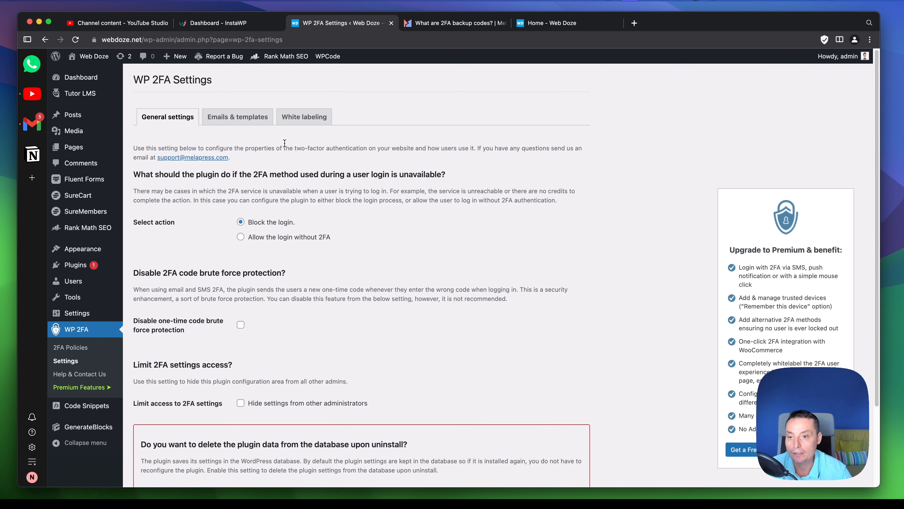
{"action": "left_click", "coordinate": [242, 120]}
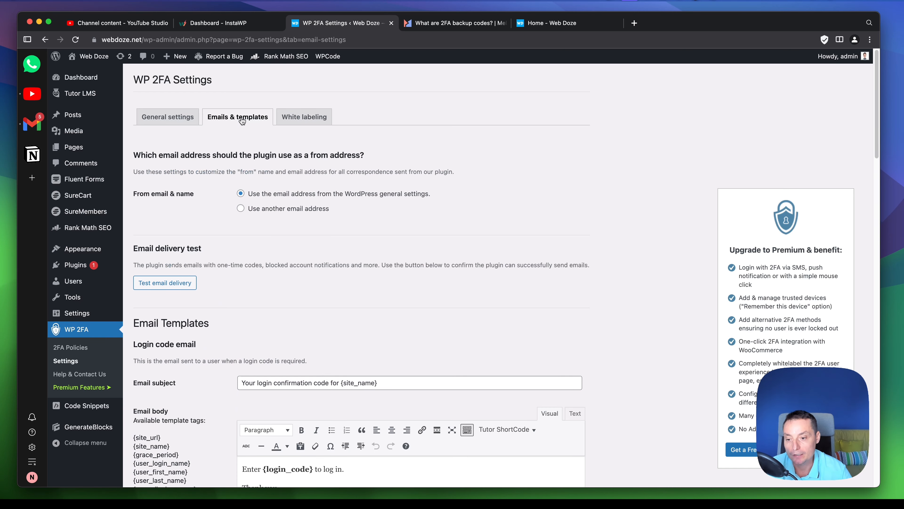
{"action": "scroll", "coordinate": [314, 149], "scroll_direction": "down", "scroll_amount": 10}
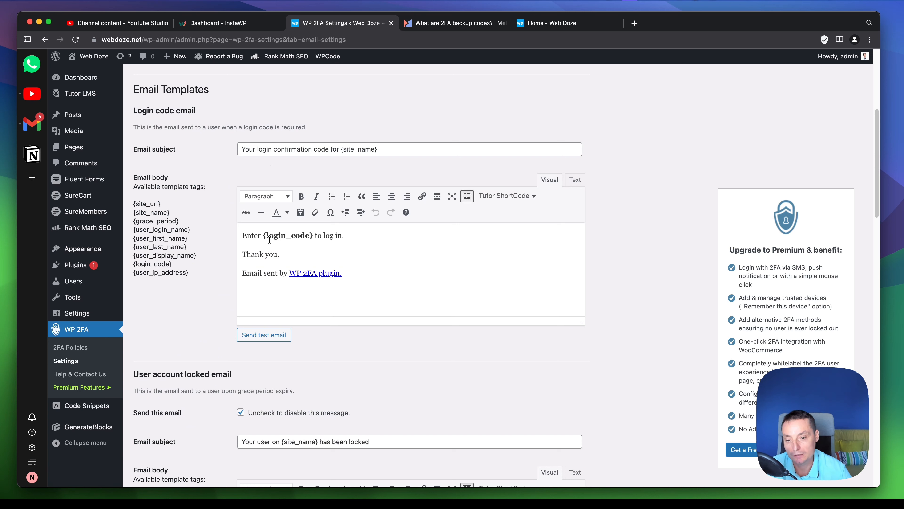
{"action": "scroll", "coordinate": [412, 265], "scroll_direction": "down", "scroll_amount": 2}
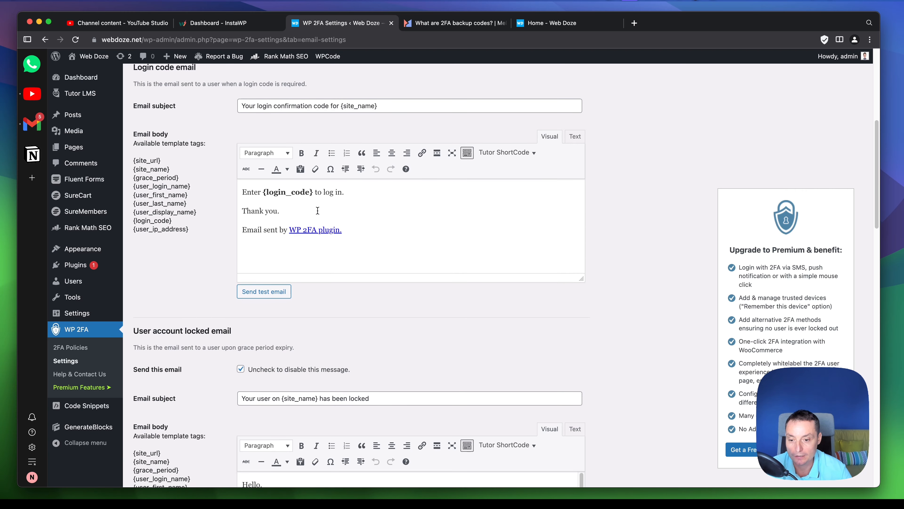
{"action": "scroll", "coordinate": [317, 211], "scroll_direction": "down", "scroll_amount": 2}
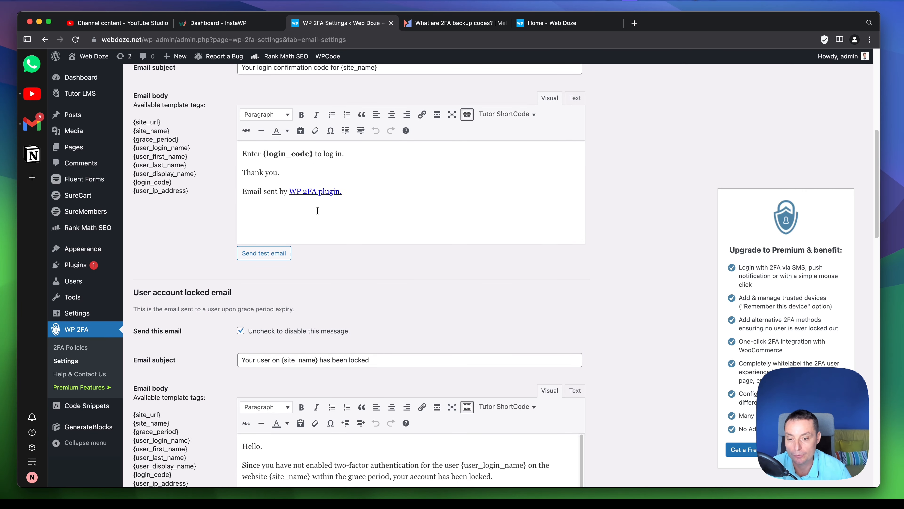
{"action": "scroll", "coordinate": [317, 211], "scroll_direction": "down", "scroll_amount": 3}
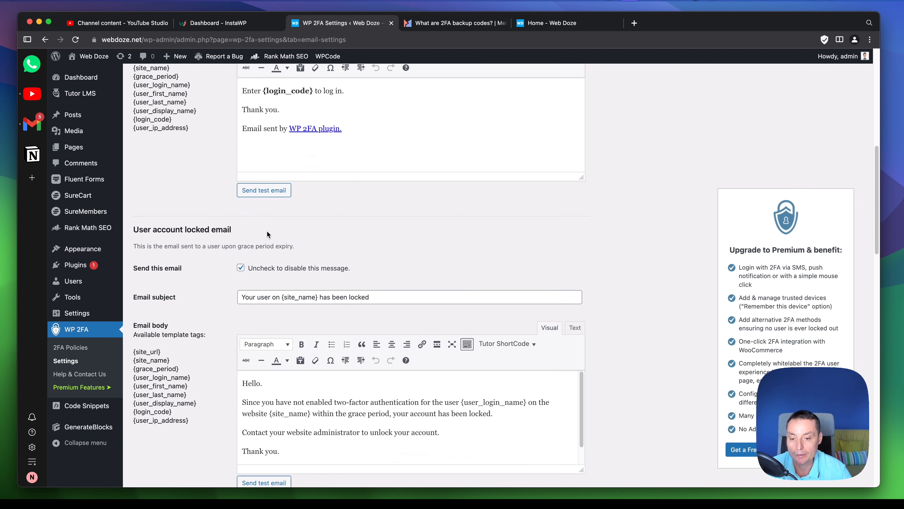
{"action": "scroll", "coordinate": [298, 231], "scroll_direction": "down", "scroll_amount": 7}
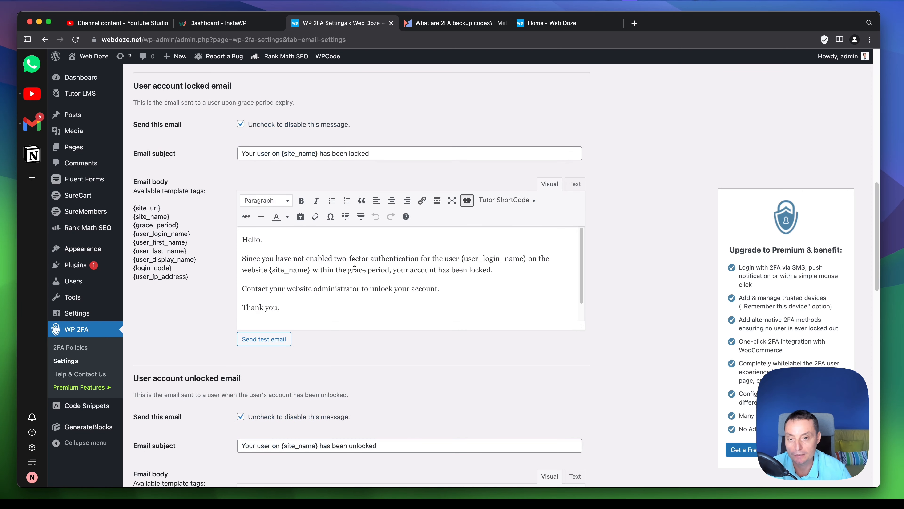
{"action": "scroll", "coordinate": [355, 263], "scroll_direction": "down", "scroll_amount": 1}
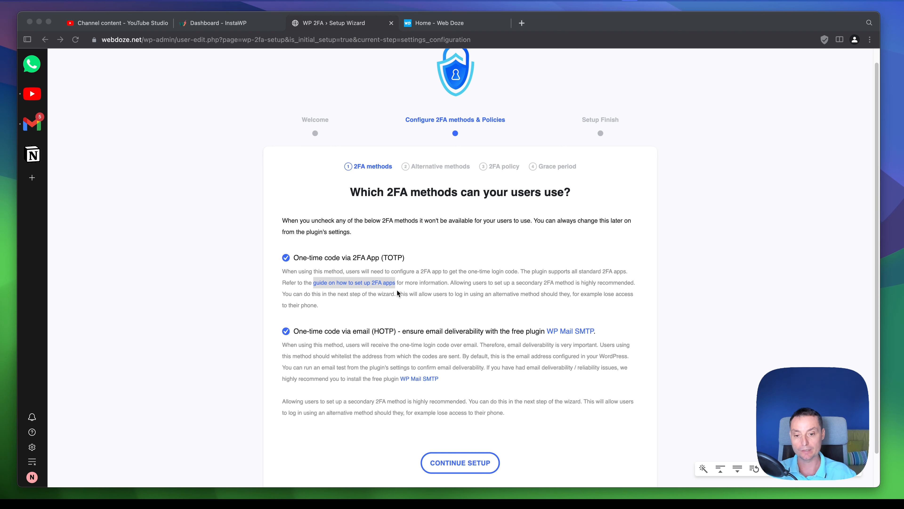
Turn off the email (HOTP) method and open the 2FA apps setup guide in a new tab
{"action": "left_click", "coordinate": [299, 330]}
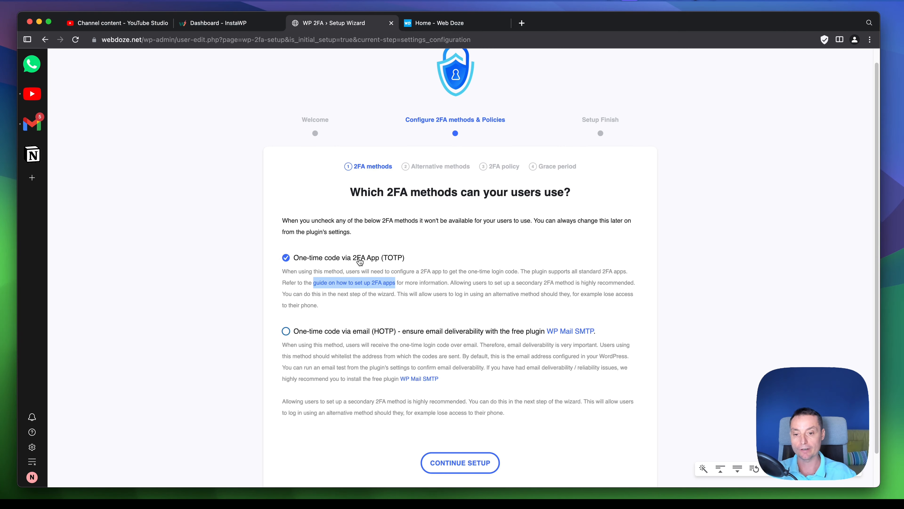
{"action": "right_click", "coordinate": [367, 281]}
{"action": "left_click", "coordinate": [385, 283]}
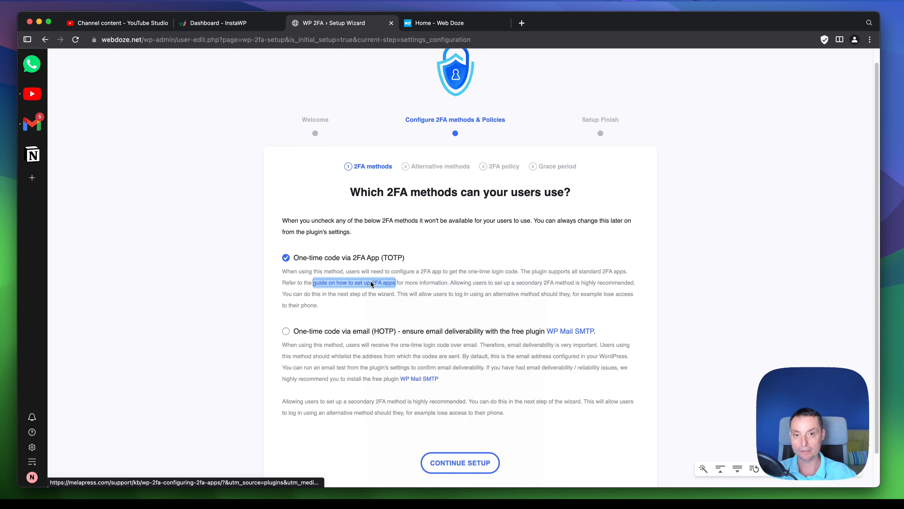
{"action": "left_click", "coordinate": [434, 25]}
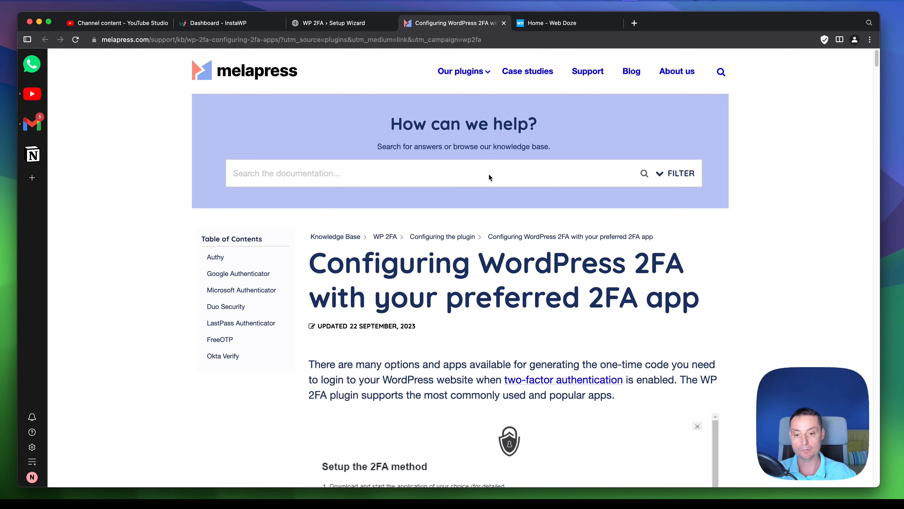
Skim Melapress's list of supported 2FA apps, then return to the WP 2FA Setup Wizard tab
{"action": "scroll", "coordinate": [429, 197], "scroll_direction": "down", "scroll_amount": 3}
{"action": "scroll", "coordinate": [430, 197], "scroll_direction": "down", "scroll_amount": 10}
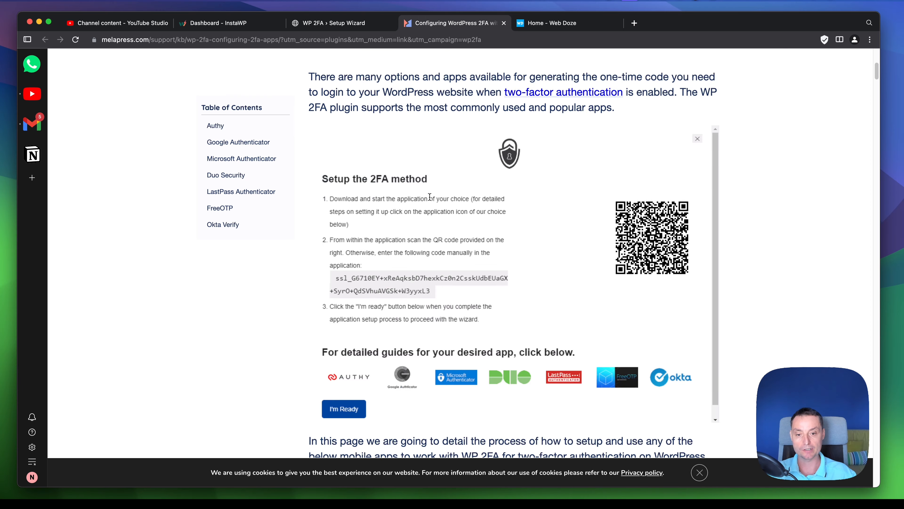
{"action": "scroll", "coordinate": [430, 196], "scroll_direction": "down", "scroll_amount": 4}
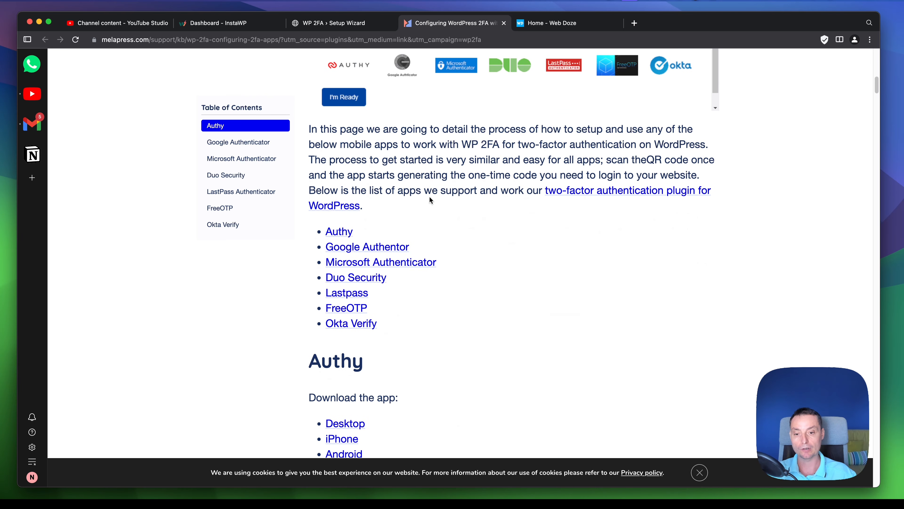
{"action": "scroll", "coordinate": [430, 199], "scroll_direction": "down", "scroll_amount": 1}
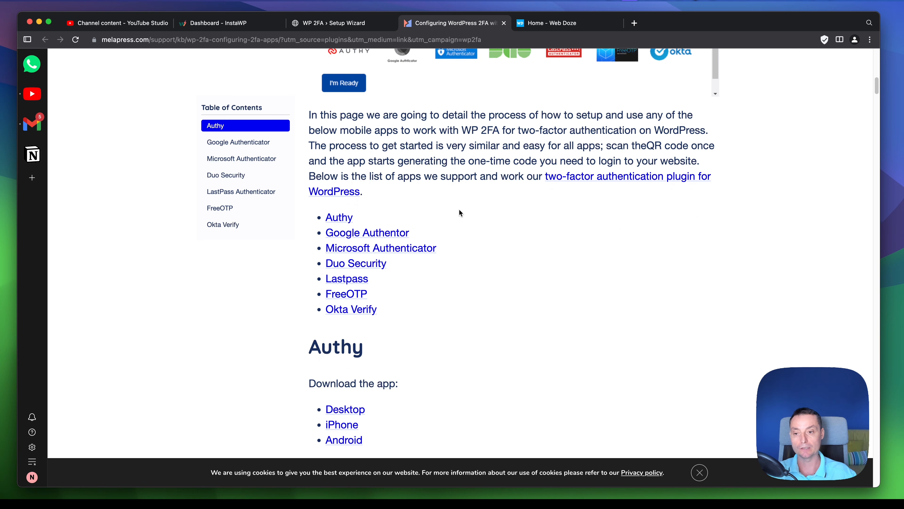
{"action": "left_click", "coordinate": [344, 24]}
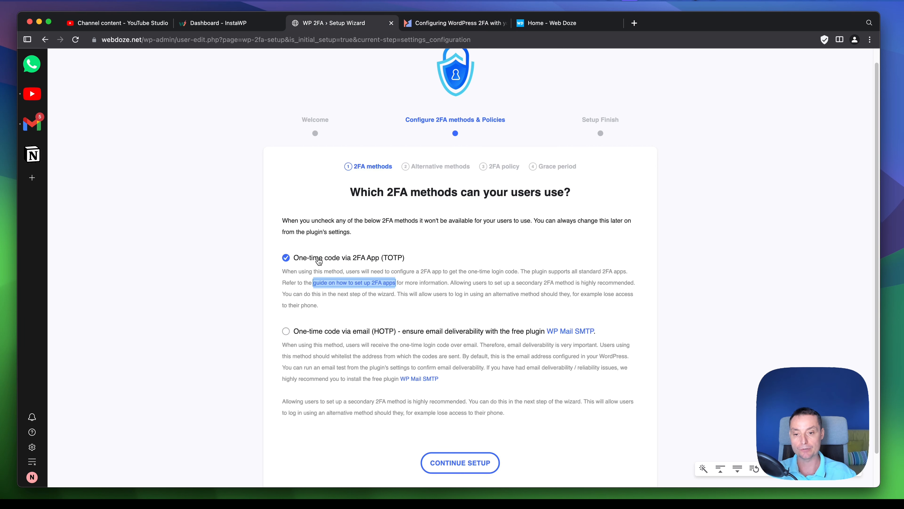
Keep TOTP as the 2FA method and Backup codes as the alternative method
{"action": "scroll", "coordinate": [450, 319], "scroll_direction": "down", "scroll_amount": 1}
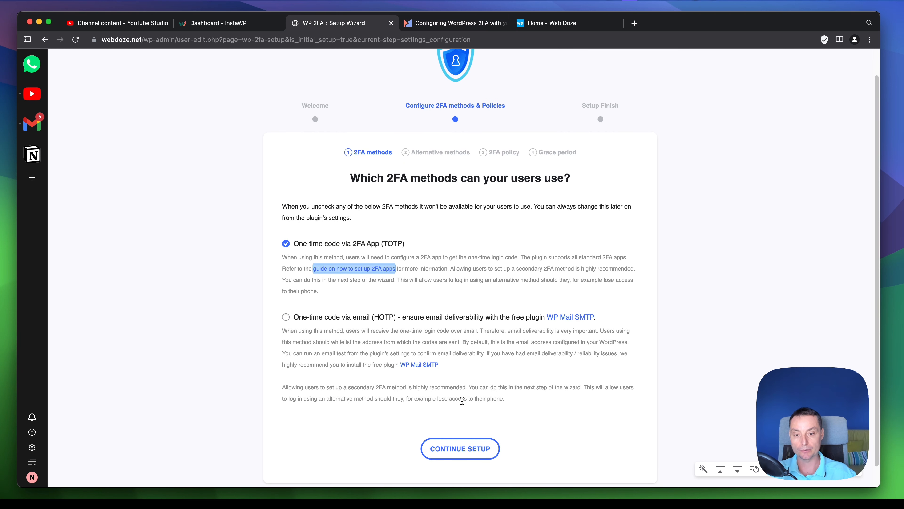
{"action": "left_click", "coordinate": [466, 447]}
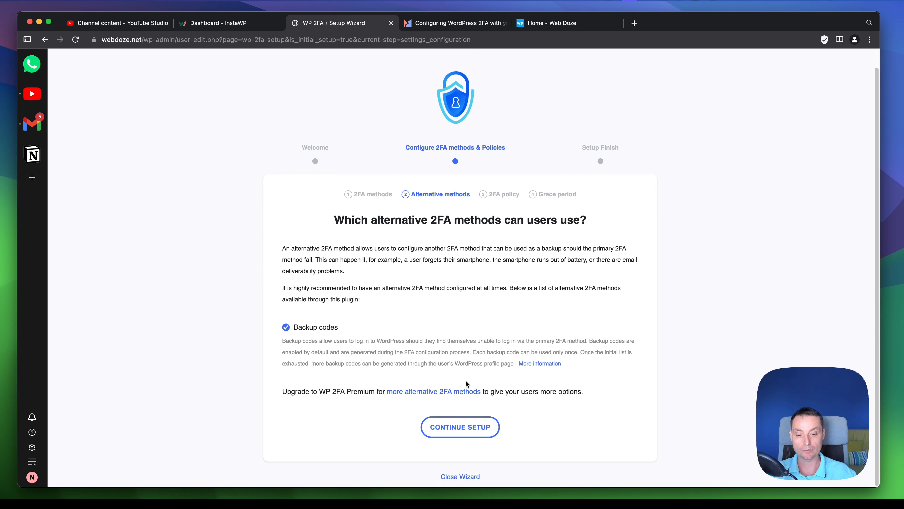
{"action": "left_click", "coordinate": [443, 426]}
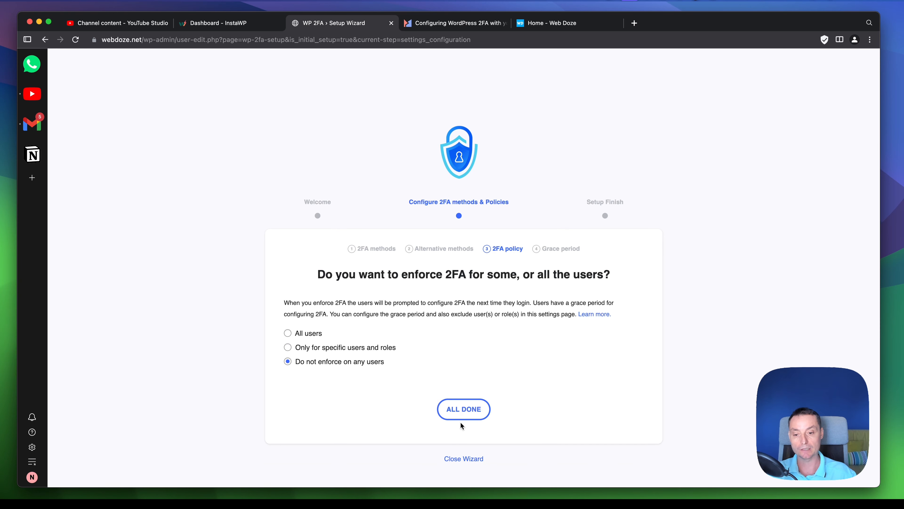
Enforce 2FA only on the Administrator role, skip exclusions, and finish with a 3-day grace period
{"action": "left_click", "coordinate": [287, 348]}
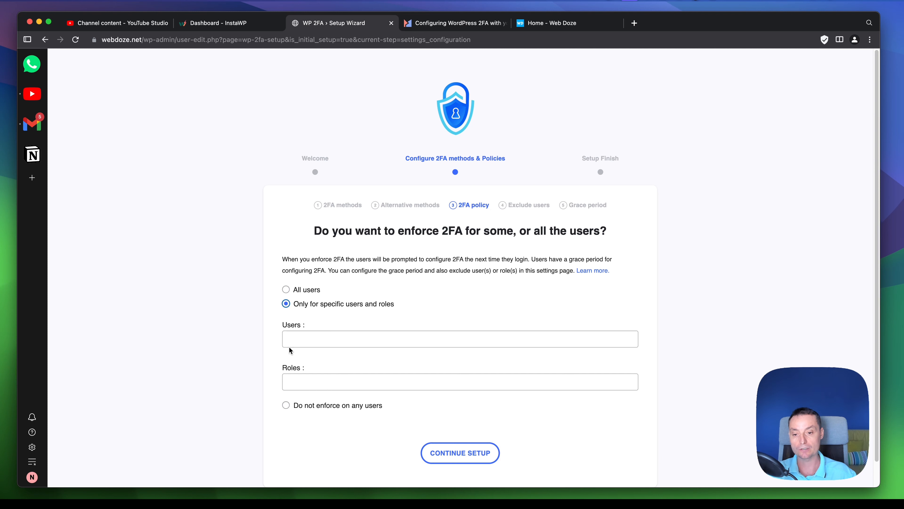
{"action": "left_click", "coordinate": [297, 377]}
{"action": "left_click", "coordinate": [305, 400]}
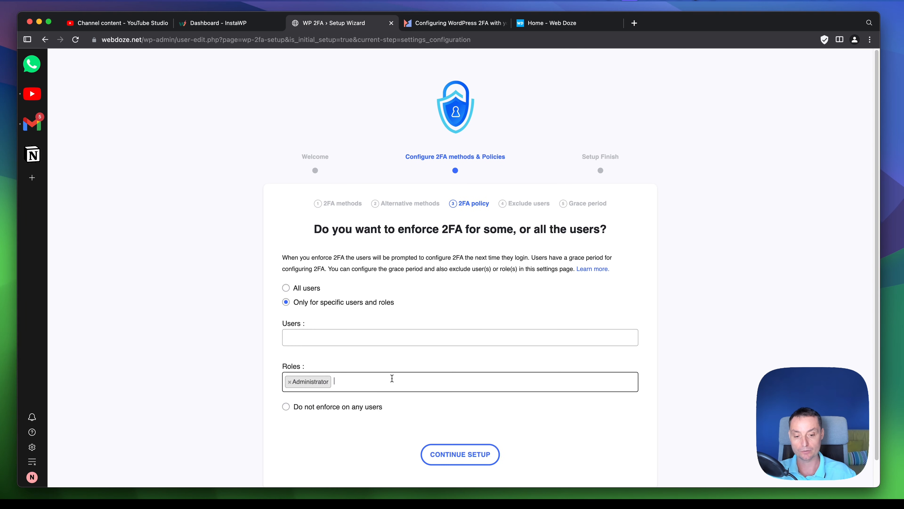
{"action": "scroll", "coordinate": [392, 378], "scroll_direction": "down", "scroll_amount": 1}
{"action": "scroll", "coordinate": [463, 430], "scroll_direction": "down", "scroll_amount": 2}
{"action": "left_click", "coordinate": [463, 429]}
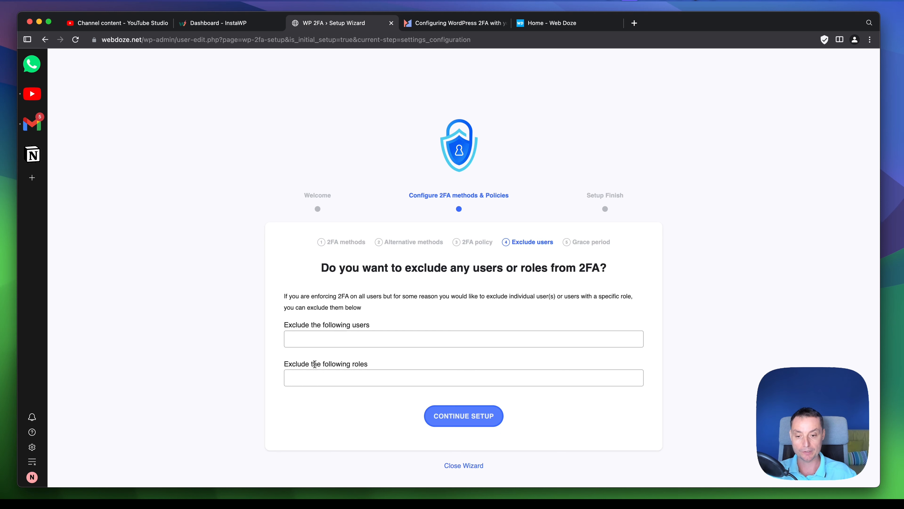
{"action": "left_click", "coordinate": [496, 423]}
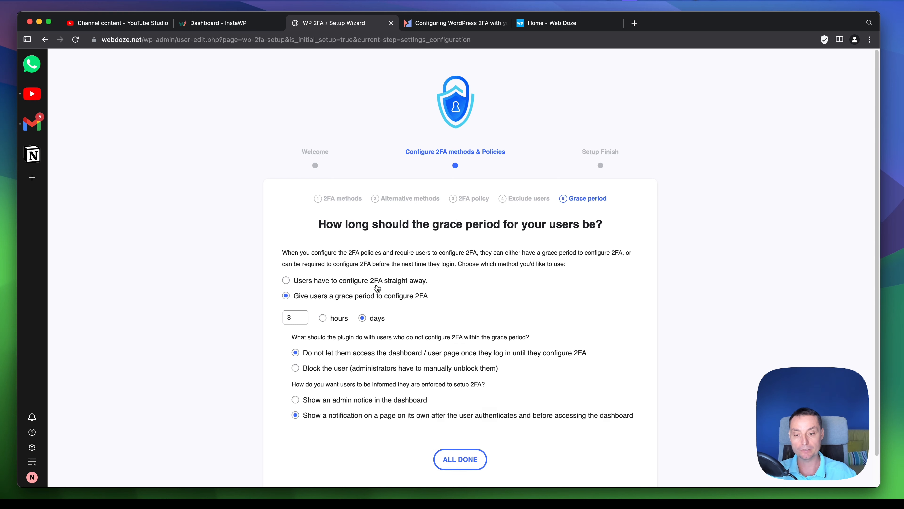
{"action": "left_click", "coordinate": [470, 460]}
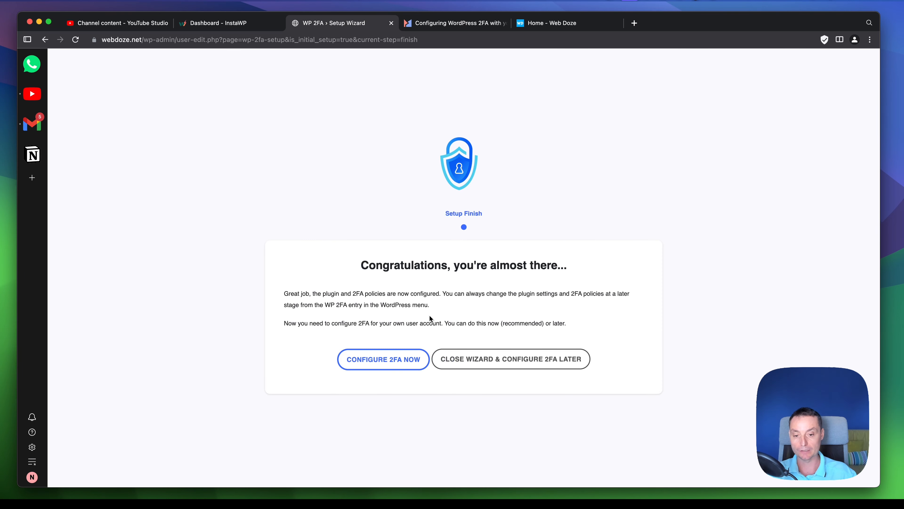
Enroll the admin account in authenticator-app 2FA by scanning the QR code and validating the app's code
{"action": "left_click", "coordinate": [403, 359]}
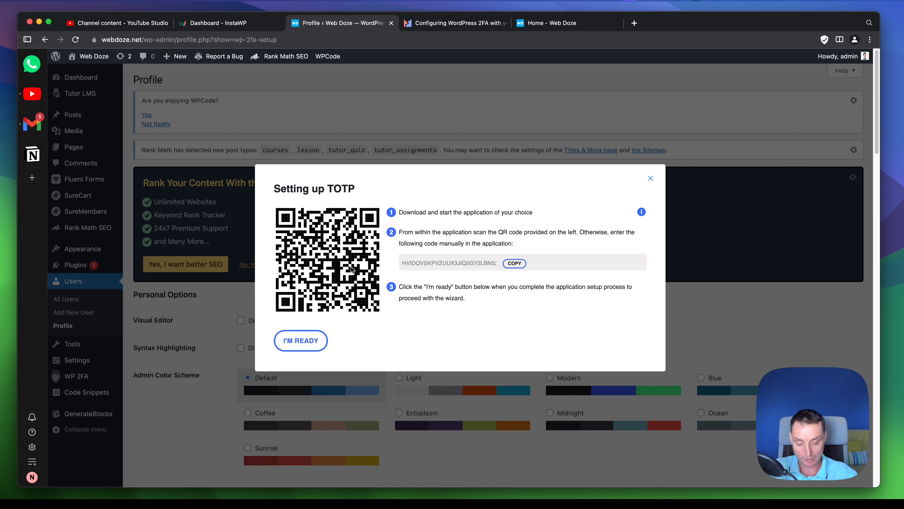
{"action": "left_click", "coordinate": [301, 340]}
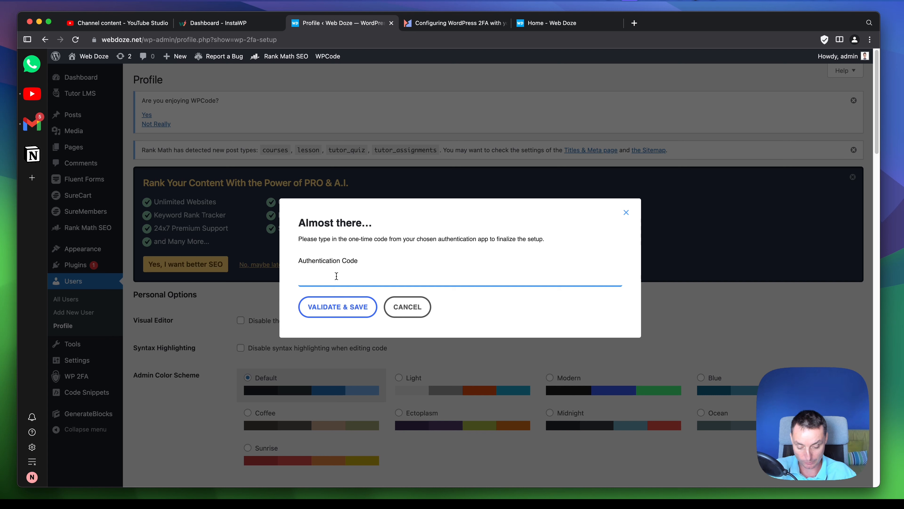
{"action": "key", "text": "super+v"}
{"action": "left_click", "coordinate": [345, 310]}
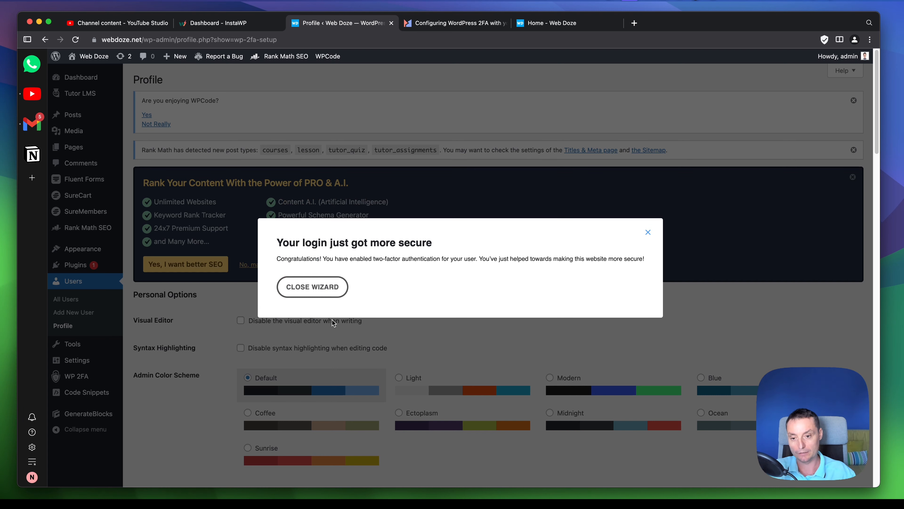
{"action": "left_click", "coordinate": [328, 292]}
Generate a fresh list of backup codes on the profile, review them, and close the codes window
{"action": "scroll", "coordinate": [418, 222], "scroll_direction": "down", "scroll_amount": 15}
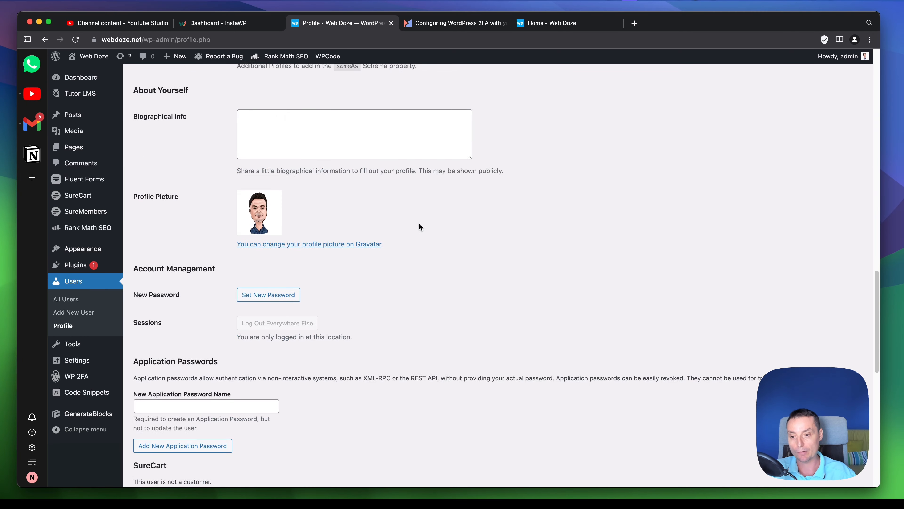
{"action": "scroll", "coordinate": [419, 227], "scroll_direction": "down", "scroll_amount": 5}
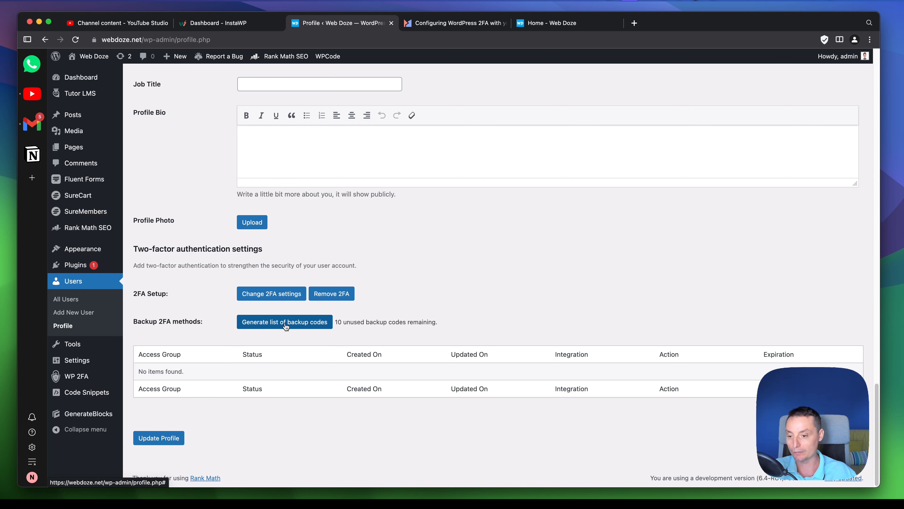
{"action": "left_click", "coordinate": [277, 324]}
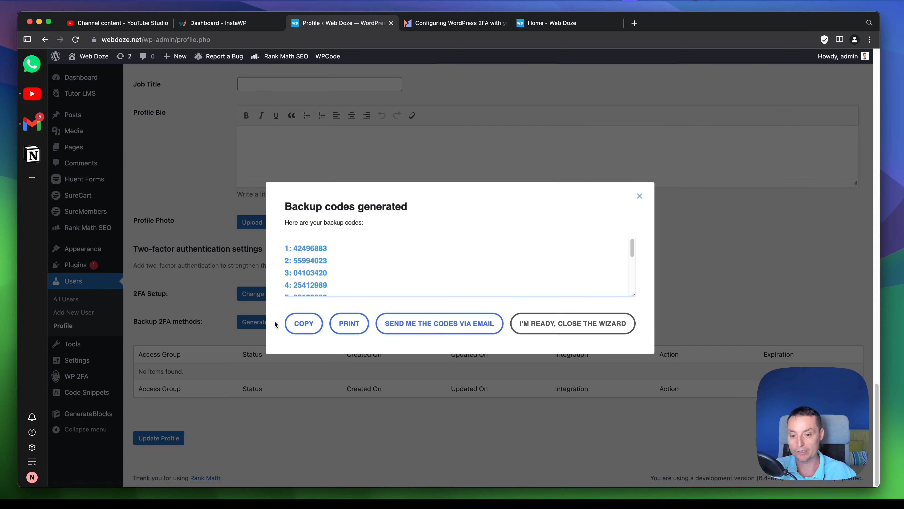
{"action": "scroll", "coordinate": [327, 247], "scroll_direction": "down", "scroll_amount": 3}
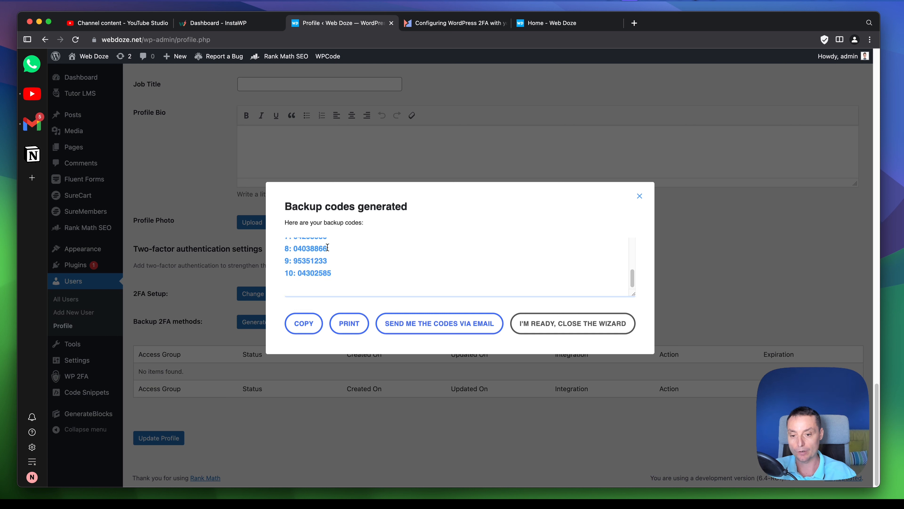
{"action": "scroll", "coordinate": [327, 247], "scroll_direction": "up", "scroll_amount": 3}
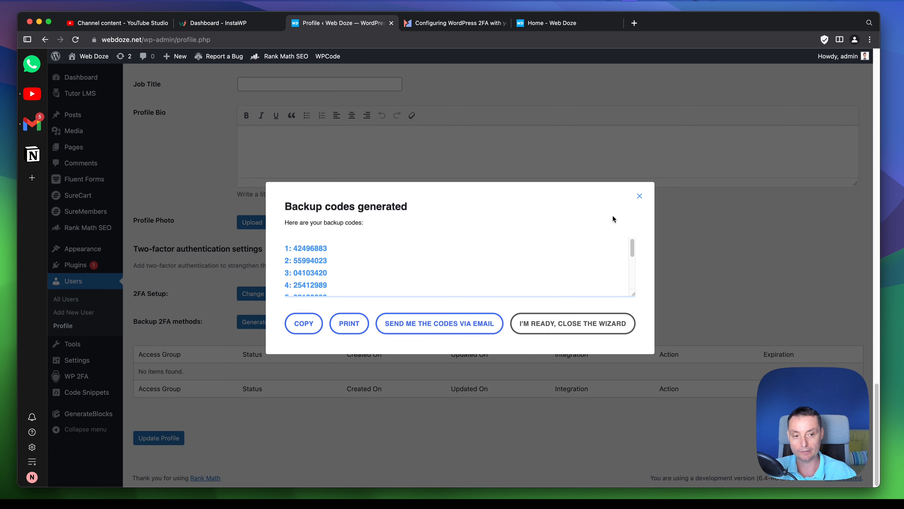
{"action": "left_click", "coordinate": [639, 197]}
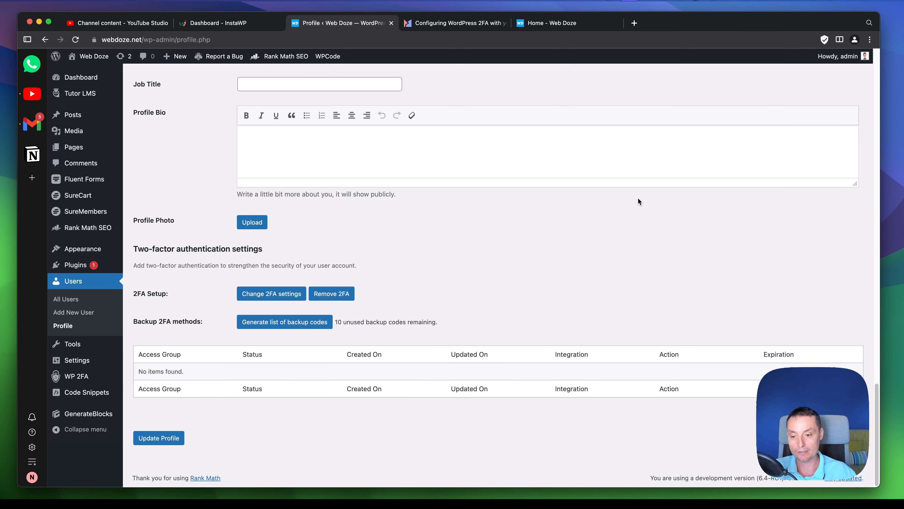
{"action": "left_click", "coordinate": [299, 321]}
{"action": "left_click", "coordinate": [303, 322]}
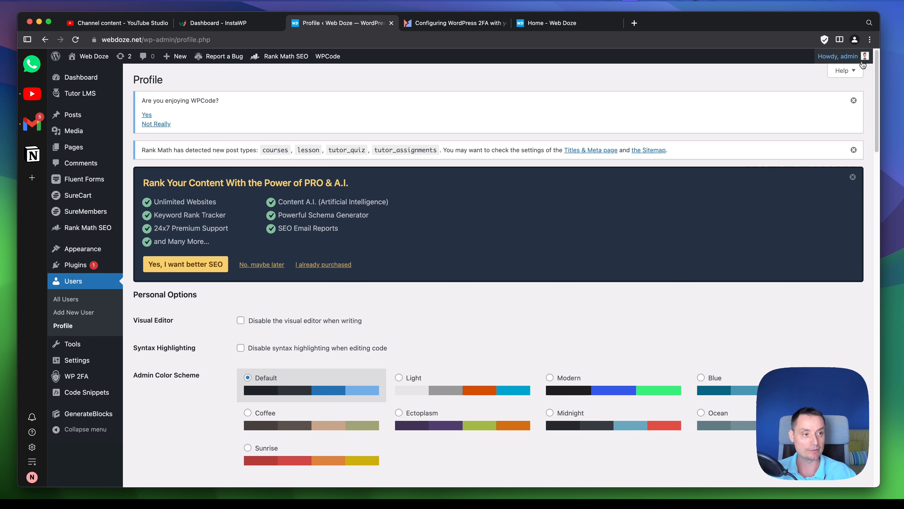
Log out, sign back in with the saved admin credentials, and pass the prompt with the current authenticator code
{"action": "mouse_move", "coordinate": [863, 59]}
{"action": "left_click", "coordinate": [806, 104]}
{"action": "left_click", "coordinate": [455, 206]}
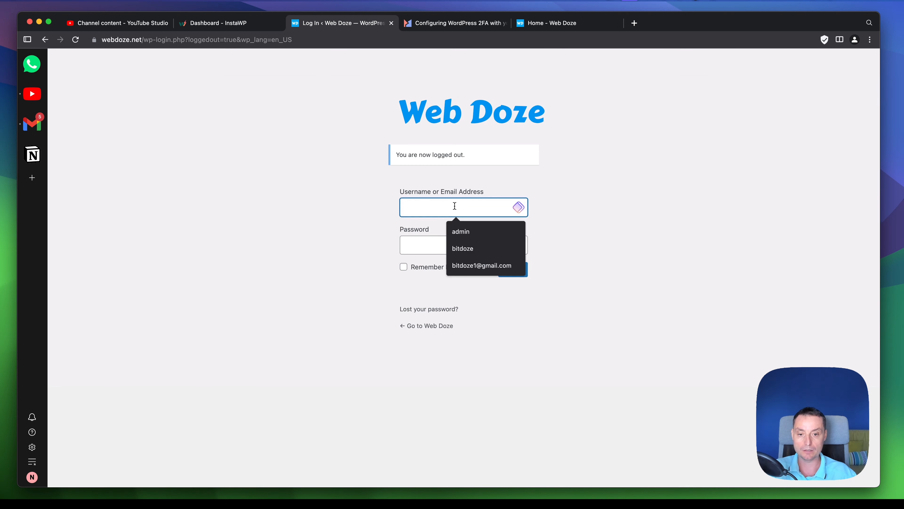
{"action": "left_click", "coordinate": [461, 231]}
{"action": "left_click", "coordinate": [443, 239]}
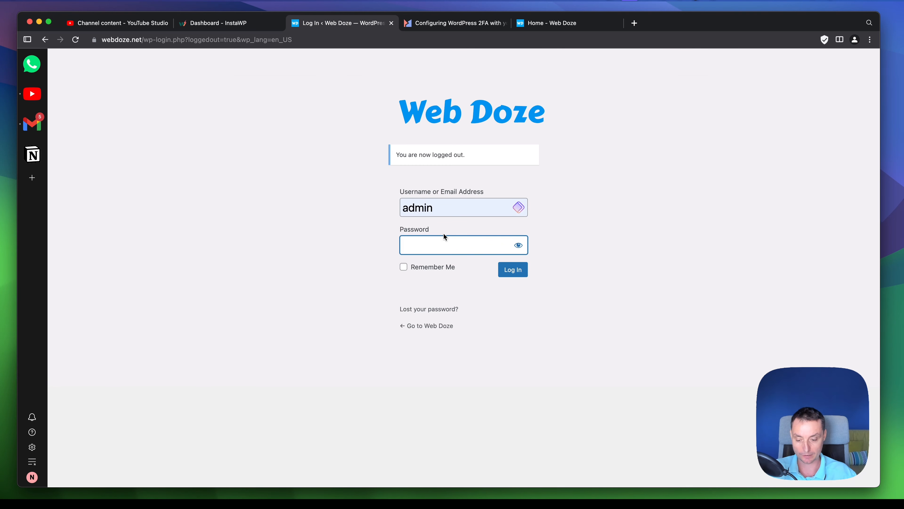
{"action": "key", "text": "Return"}
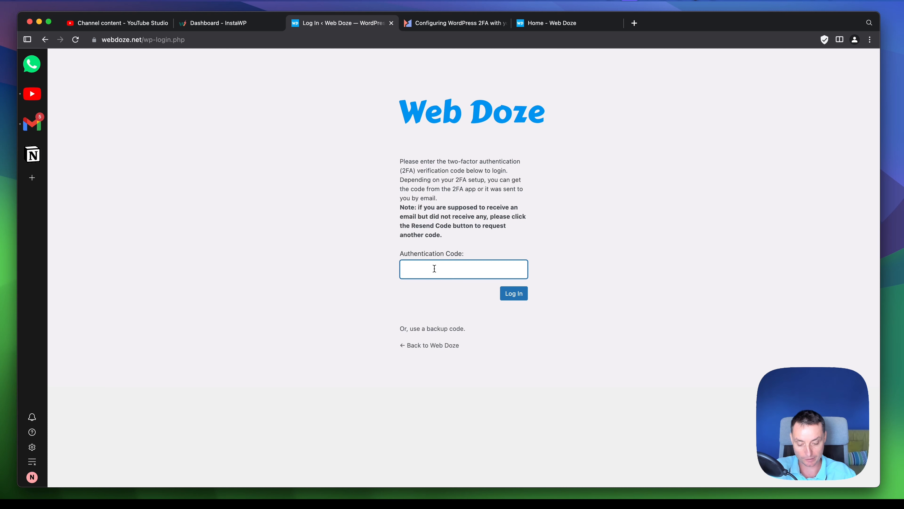
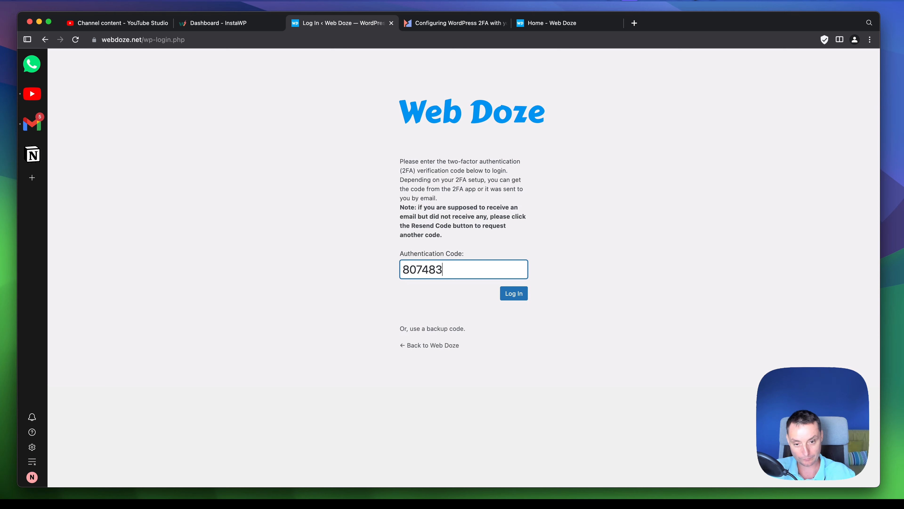
{"action": "left_click", "coordinate": [515, 293]}
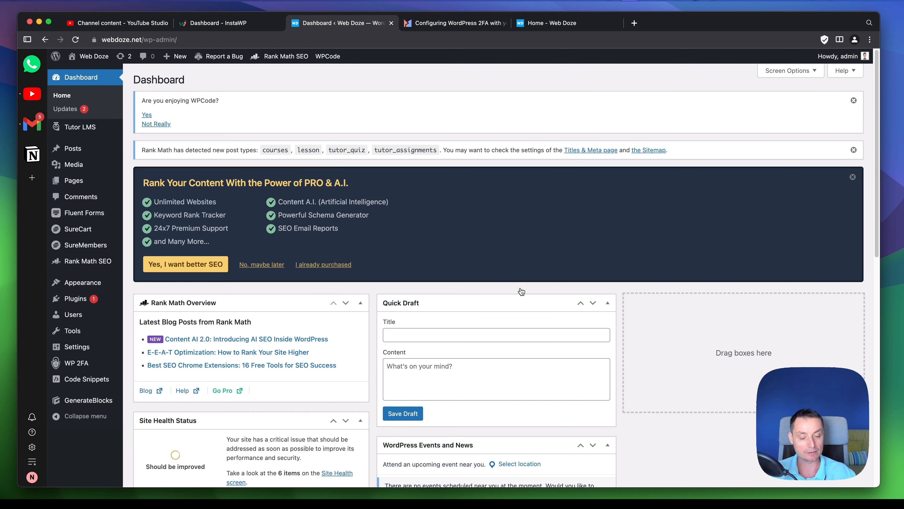
In WP 2FA White labeling settings, replace the default code page text with 'Enter your 2FA code' and save
{"action": "left_click", "coordinate": [75, 363]}
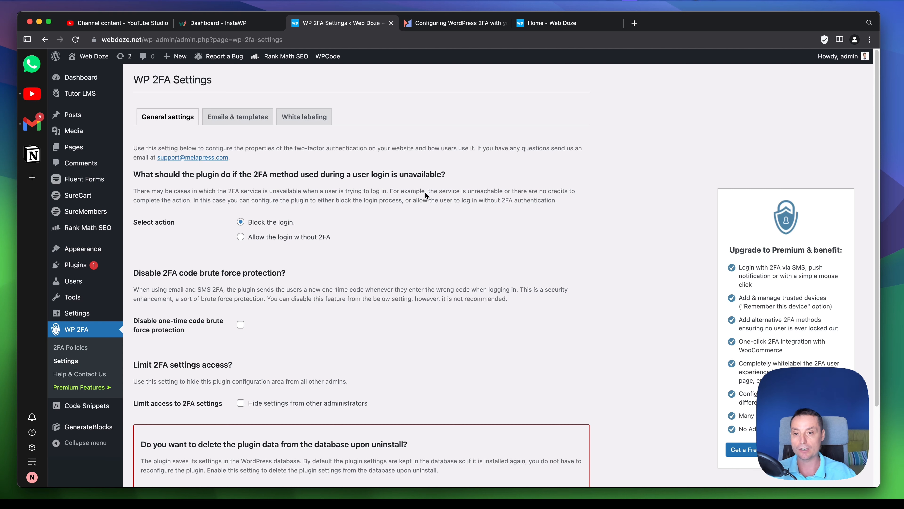
{"action": "left_click", "coordinate": [323, 116]}
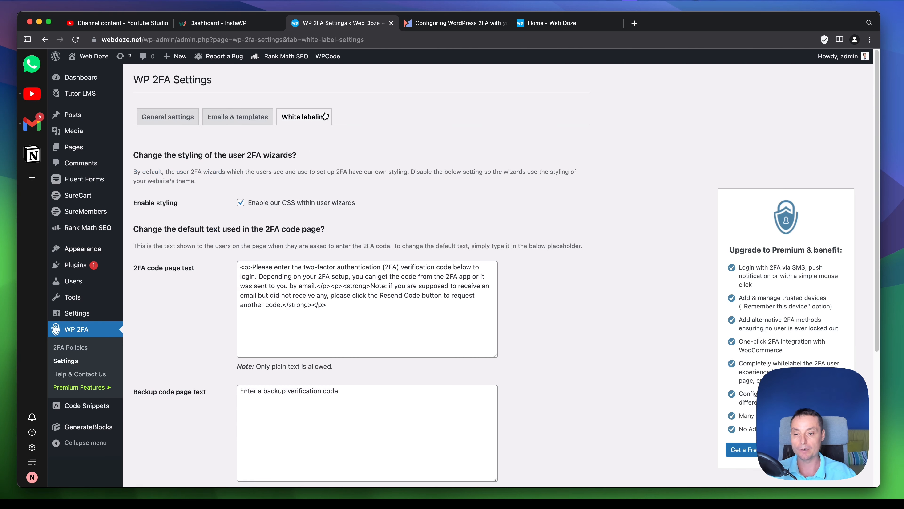
{"action": "left_click", "coordinate": [354, 313]}
{"action": "left_click_drag", "start_coordinate": [346, 313], "coordinate": [210, 271]}
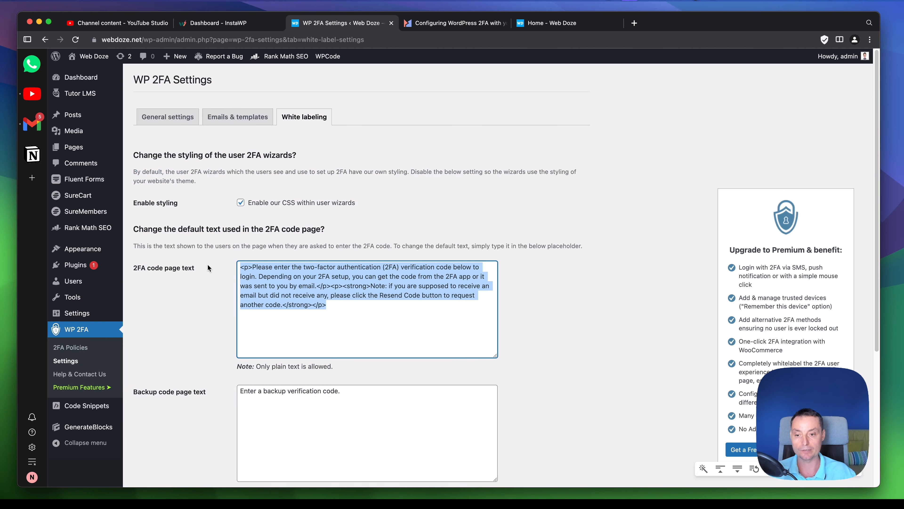
{"action": "scroll", "coordinate": [377, 303], "scroll_direction": "down", "scroll_amount": 5}
{"action": "scroll", "coordinate": [379, 299], "scroll_direction": "down", "scroll_amount": 6}
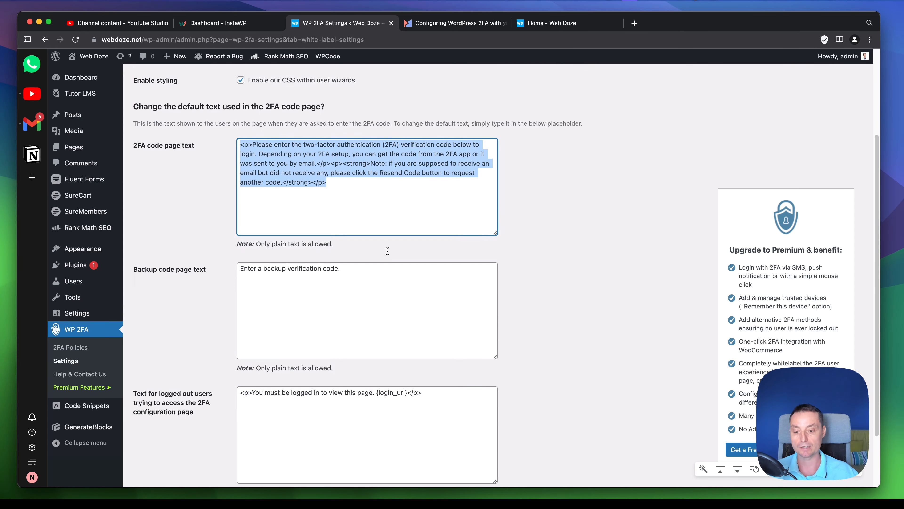
{"action": "scroll", "coordinate": [387, 250], "scroll_direction": "up", "scroll_amount": 10}
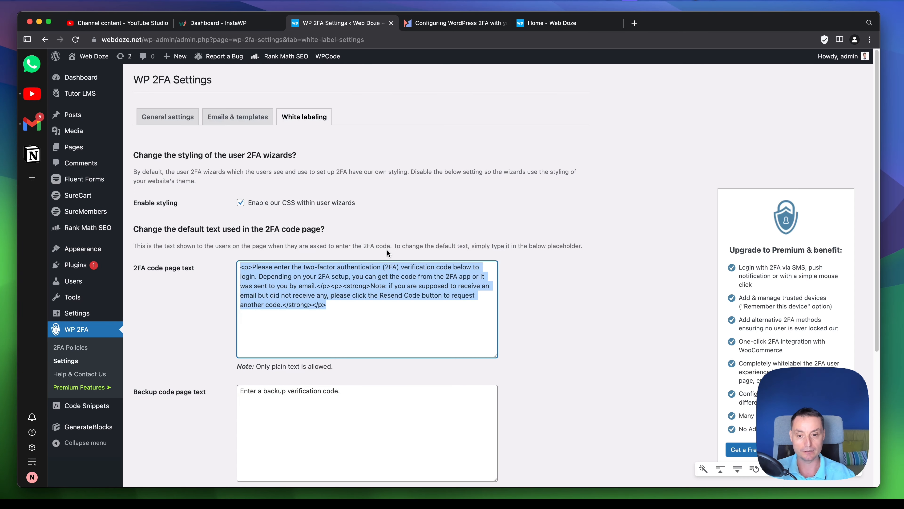
{"action": "left_click", "coordinate": [270, 266]}
{"action": "left_click_drag", "start_coordinate": [252, 266], "coordinate": [315, 304]}
{"action": "type", "text": "Enter "}
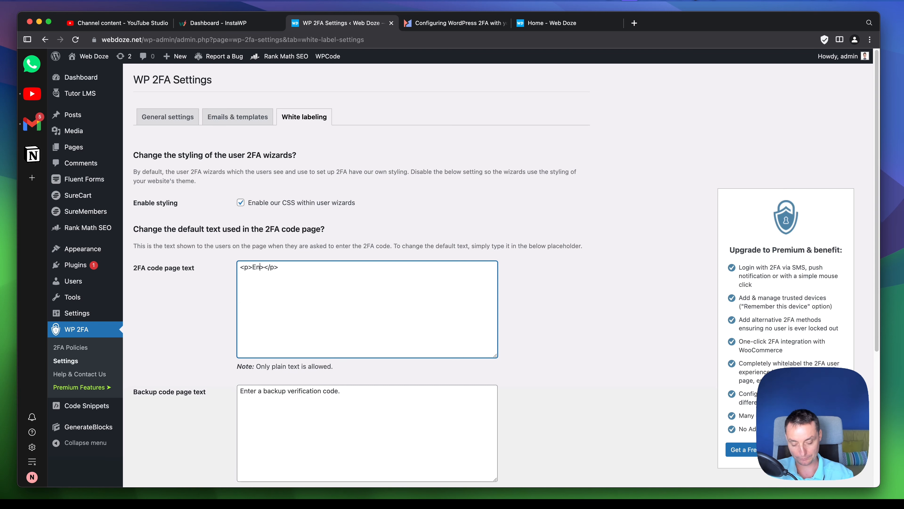
{"action": "type", "text": "your 2F"}
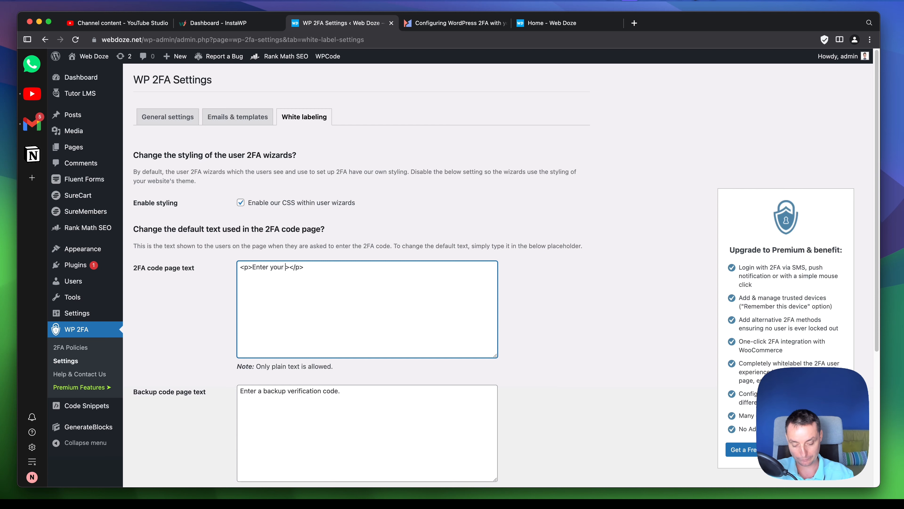
{"action": "type", "text": "A "}
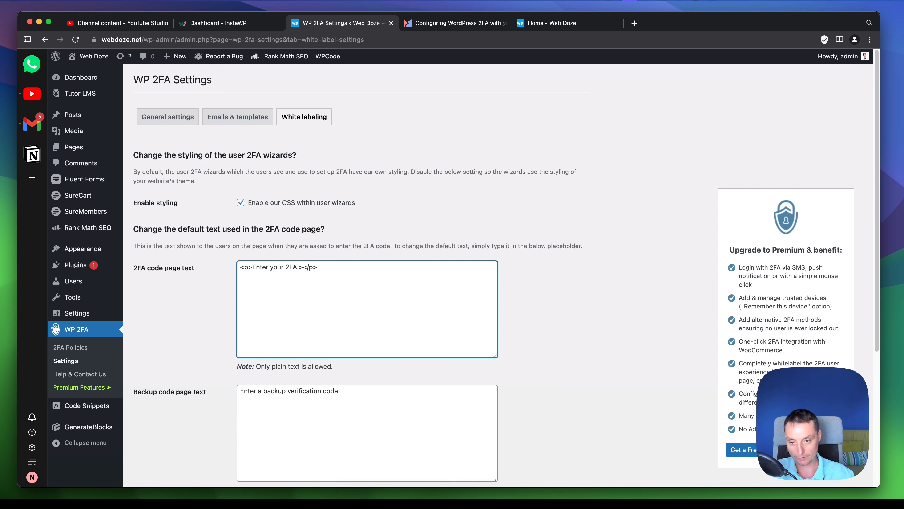
{"action": "type", "text": "code"}
{"action": "scroll", "coordinate": [345, 282], "scroll_direction": "down", "scroll_amount": 5}
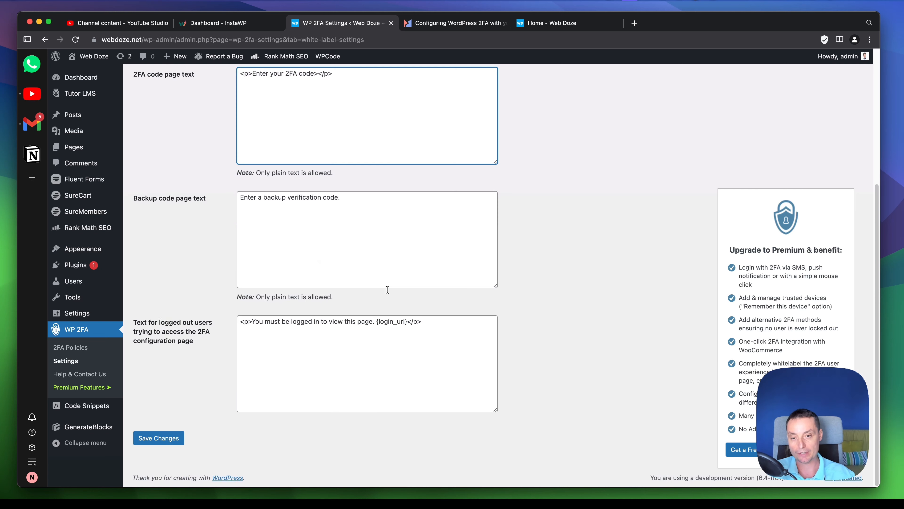
{"action": "left_click", "coordinate": [167, 436]}
Log out and log back in to reach the code page showing the new 'Enter your 2FA code' prompt
{"action": "mouse_move", "coordinate": [845, 61]}
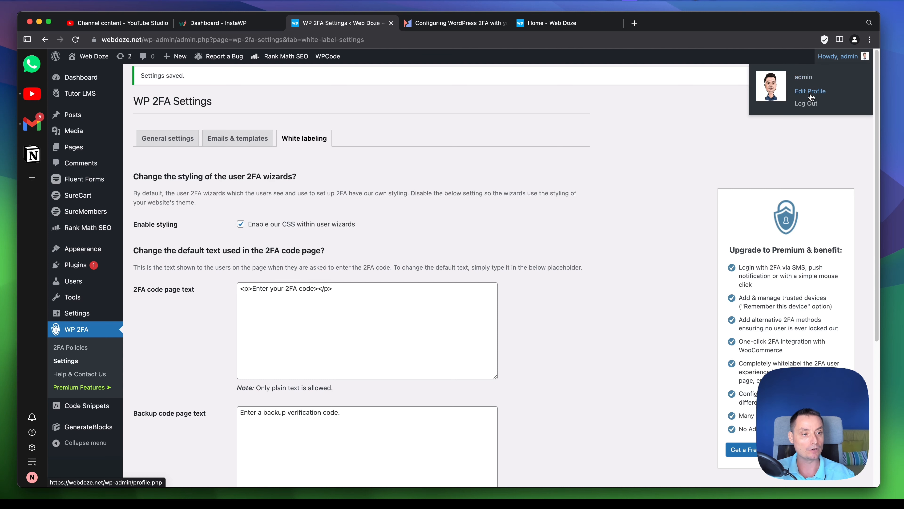
{"action": "left_click", "coordinate": [807, 104]}
{"action": "left_click", "coordinate": [460, 240]}
{"action": "type", "text": "••"}
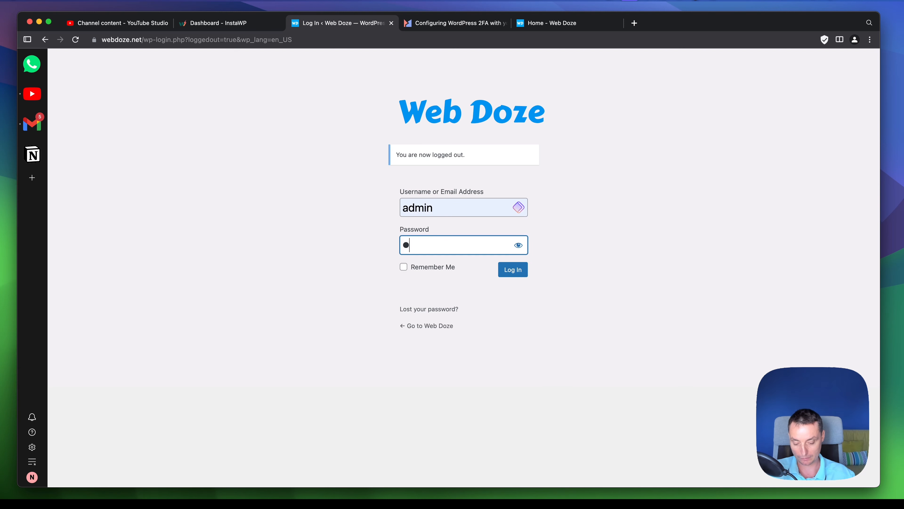
{"action": "type", "text": "•••"}
{"action": "key", "text": "Return"}
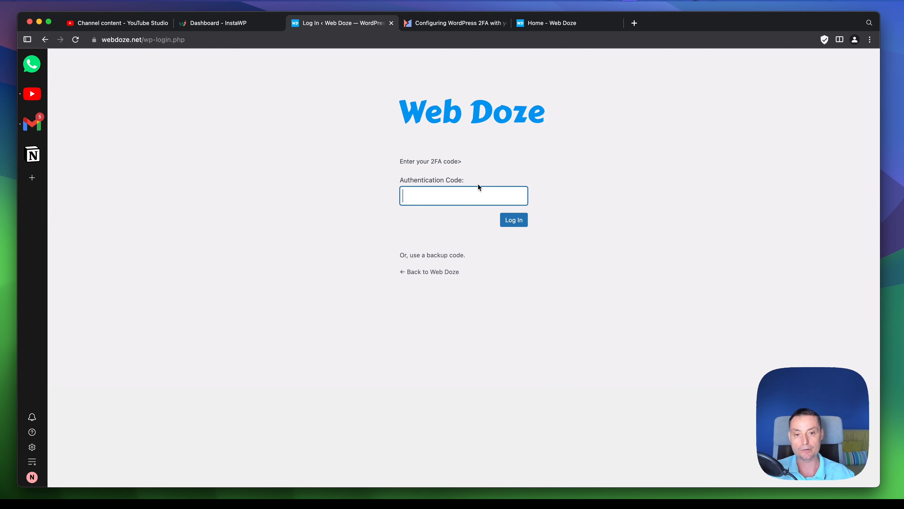
{"action": "left_click_drag", "start_coordinate": [421, 161], "coordinate": [458, 161]}
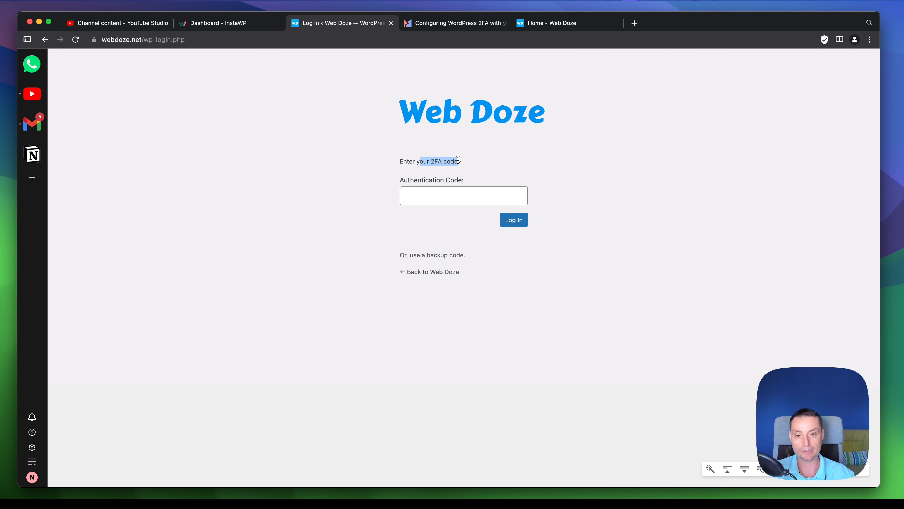
Submit an incorrect authentication code and check the invalid verification code error
{"action": "left_click", "coordinate": [450, 197]}
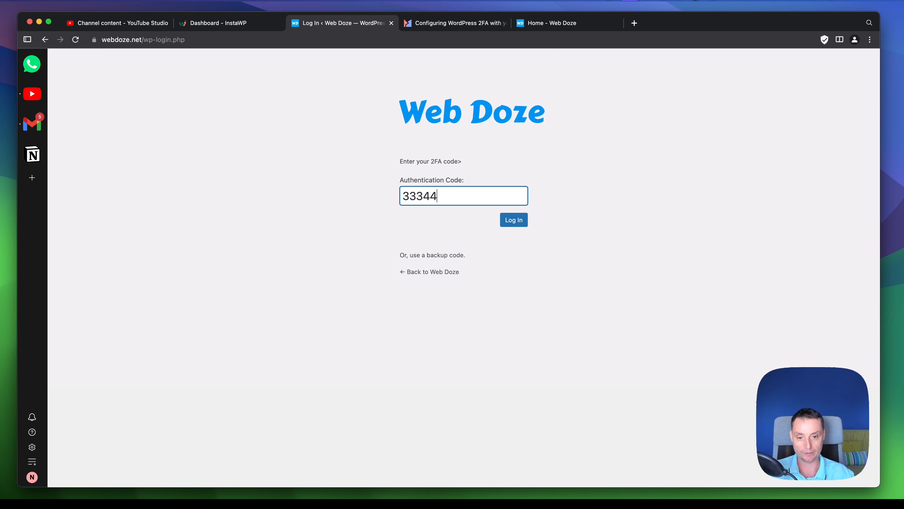
{"action": "left_click", "coordinate": [514, 216]}
{"action": "left_click_drag", "start_coordinate": [401, 149], "coordinate": [489, 149]}
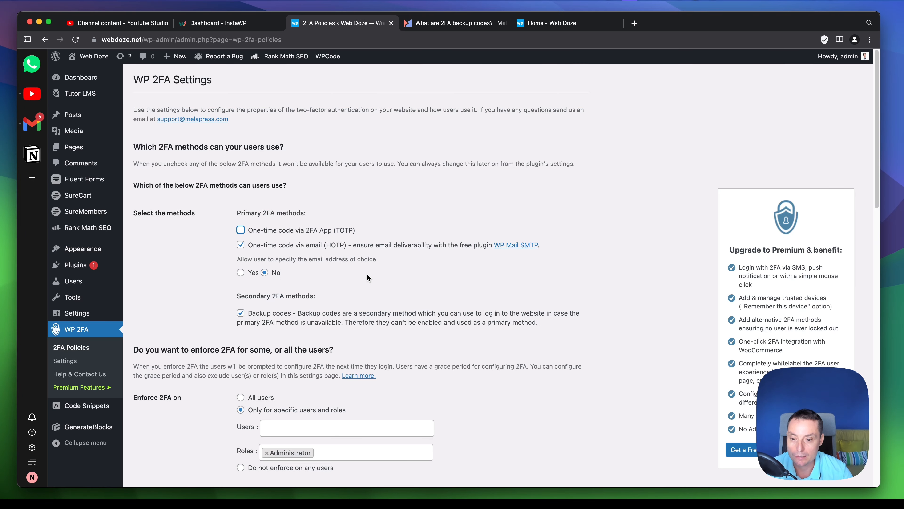